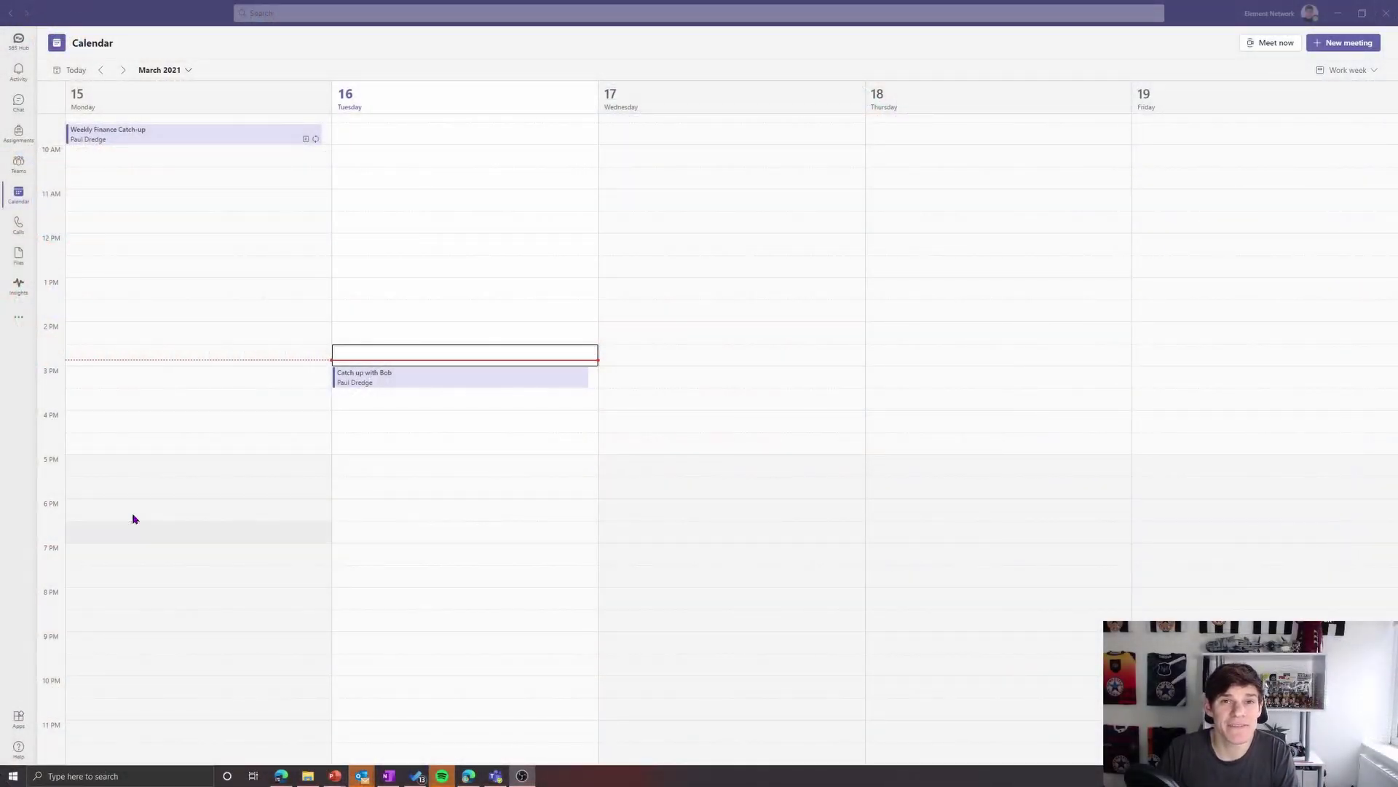
Join Tuesday's 15:00 catch-up meeting from the calendar with computer audio and the camera off
click(390, 382)
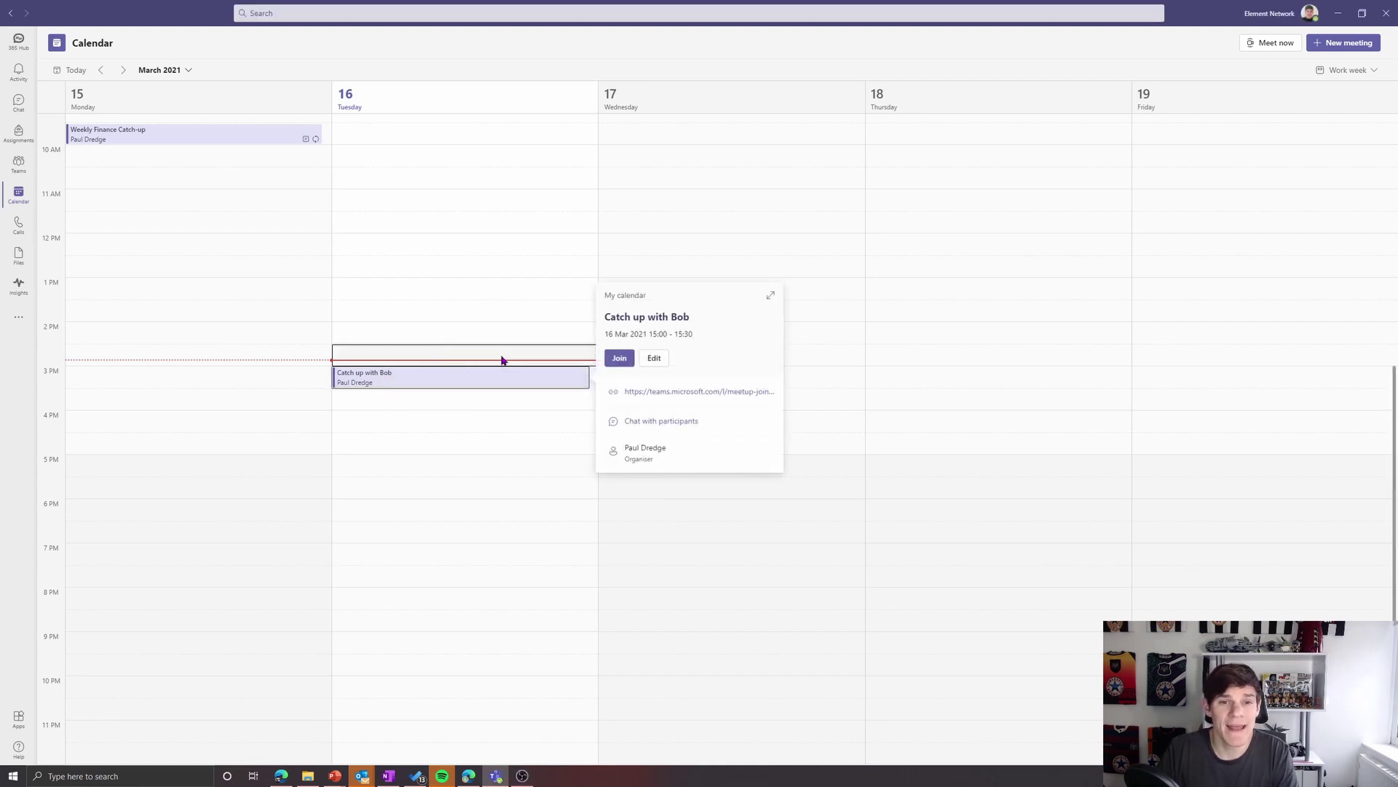
click(620, 359)
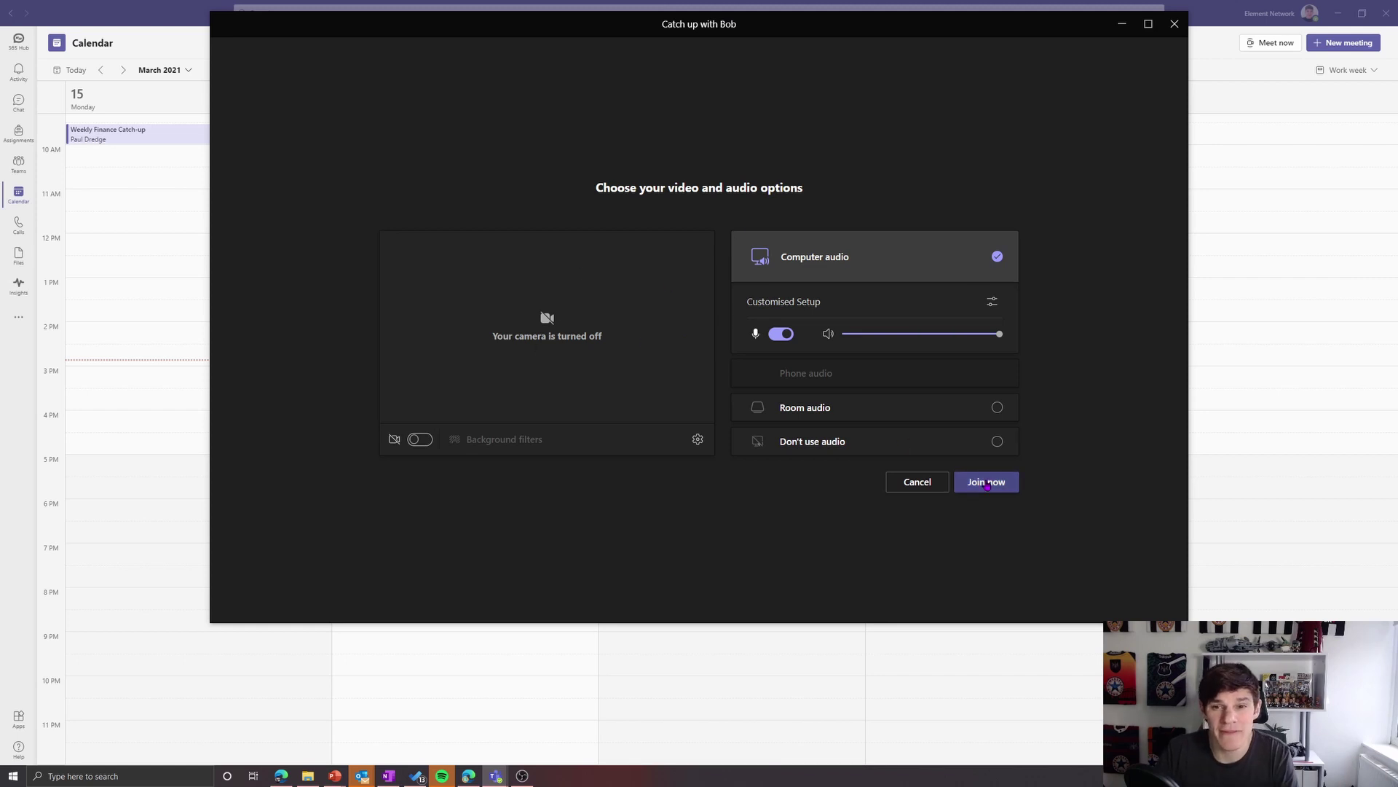
click(991, 487)
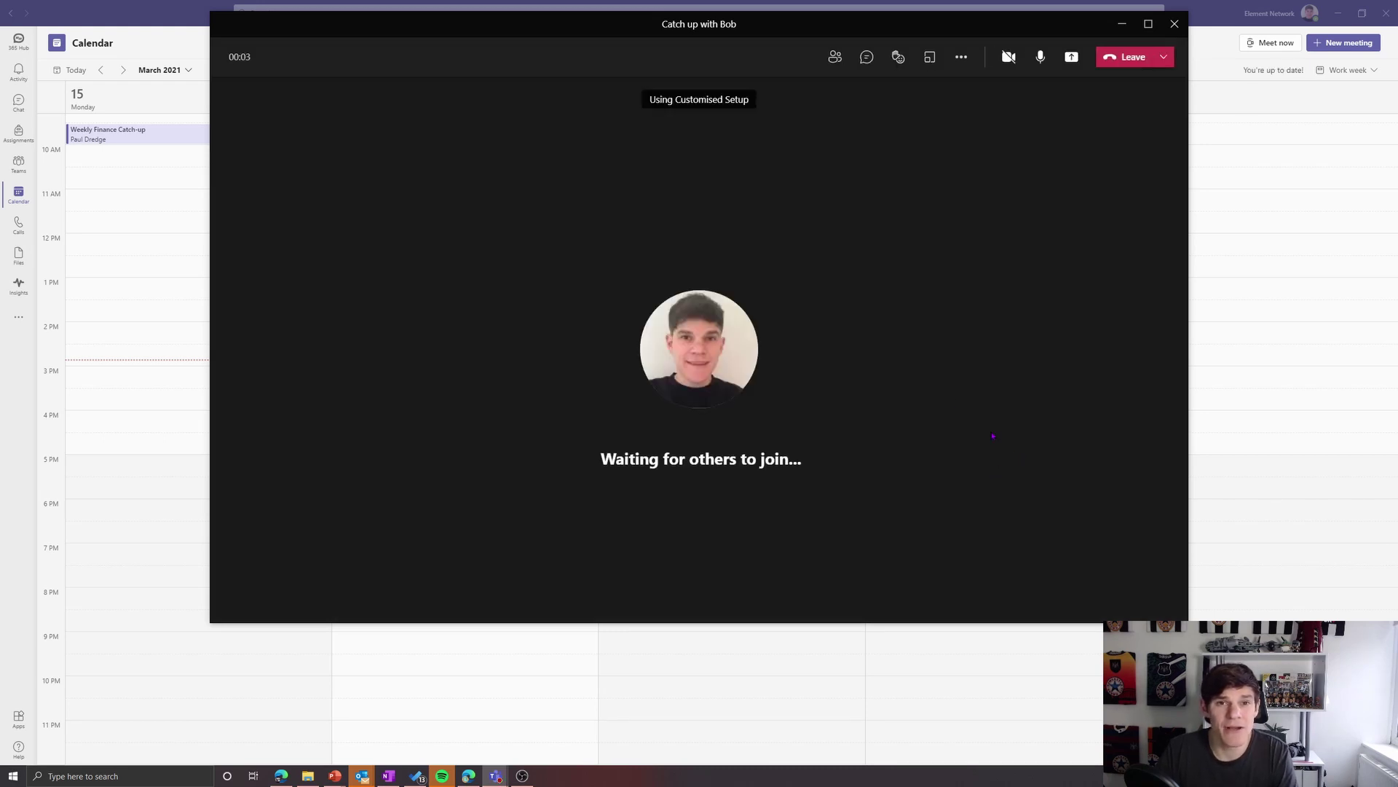
Check who is in the meeting and who else was invited, and close the participant list
click(835, 57)
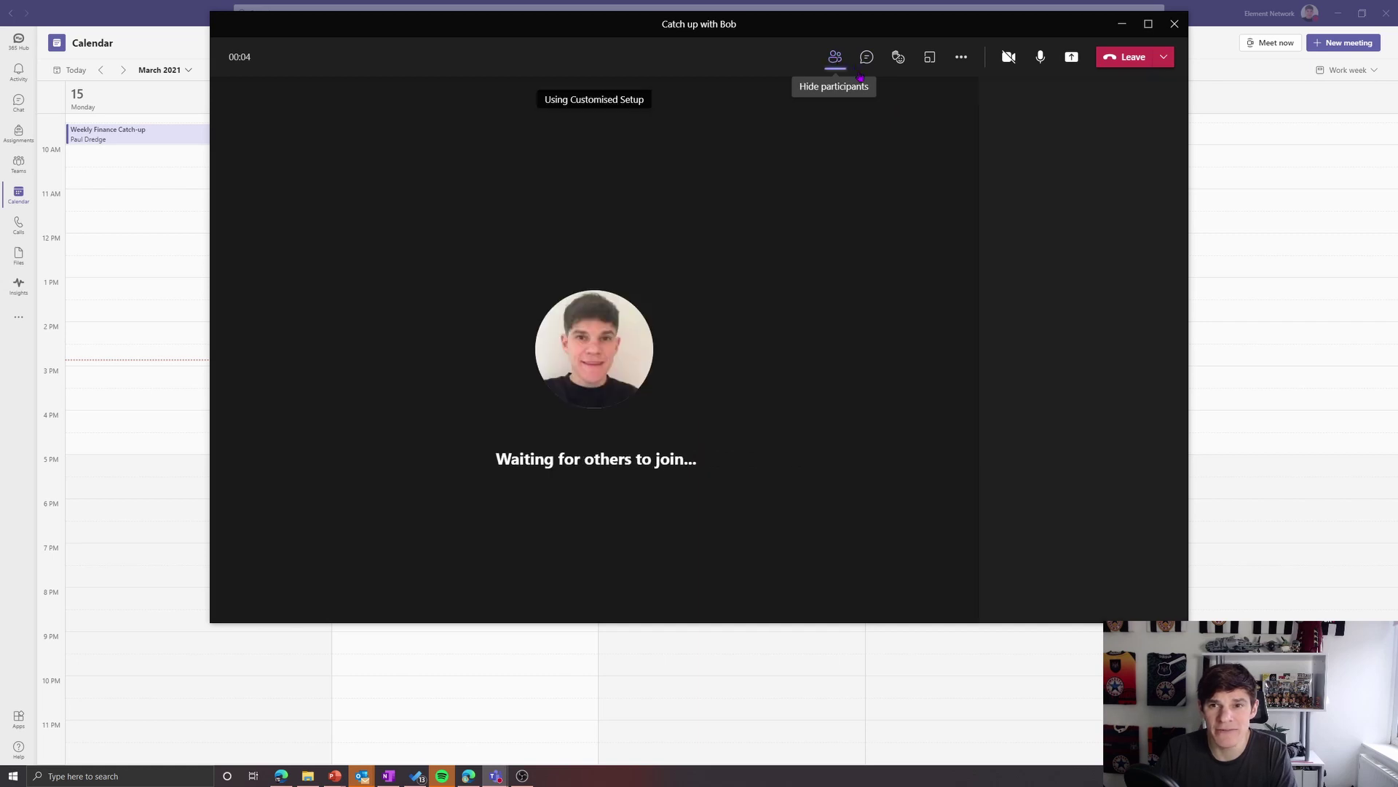
mouse_move(1036, 298)
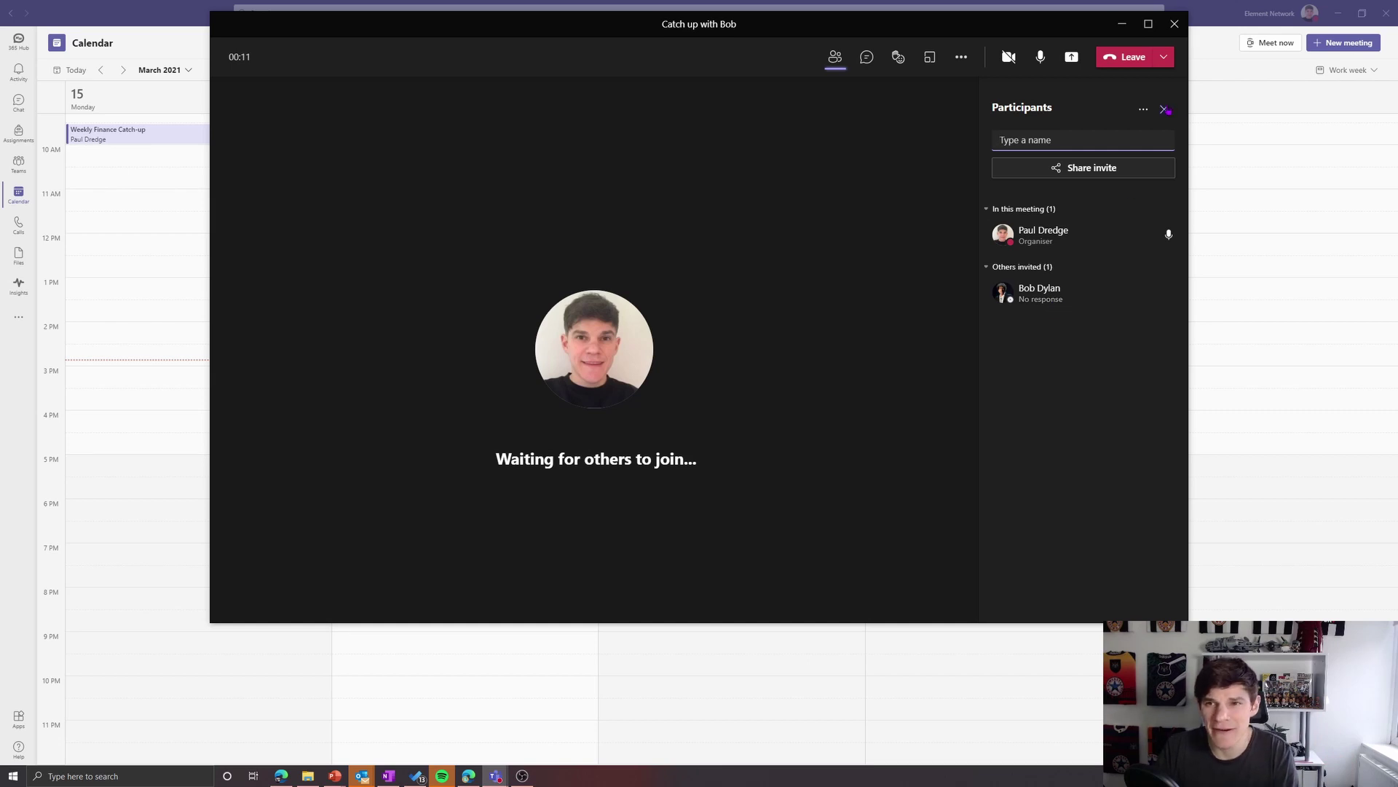
click(1164, 110)
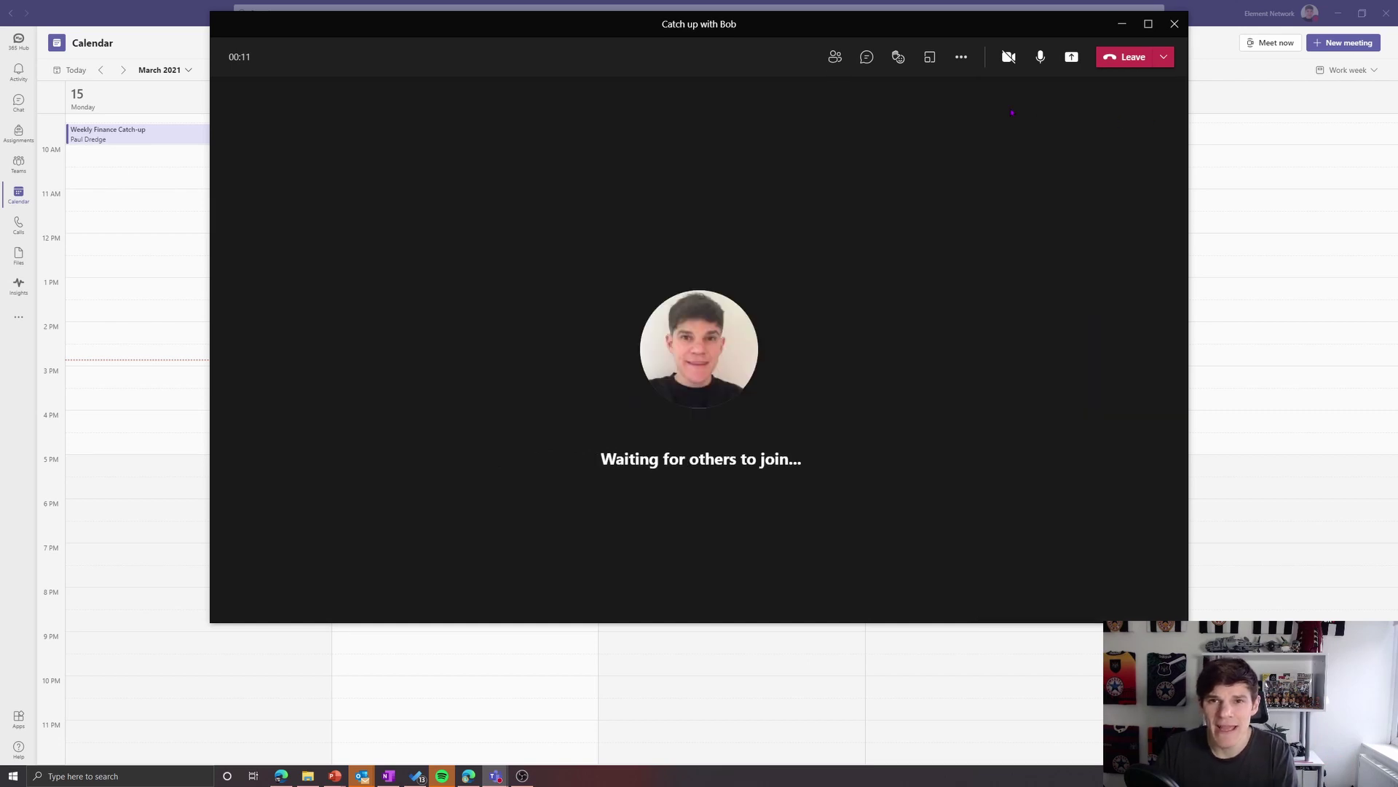
Start live transcription of the meeting
click(961, 57)
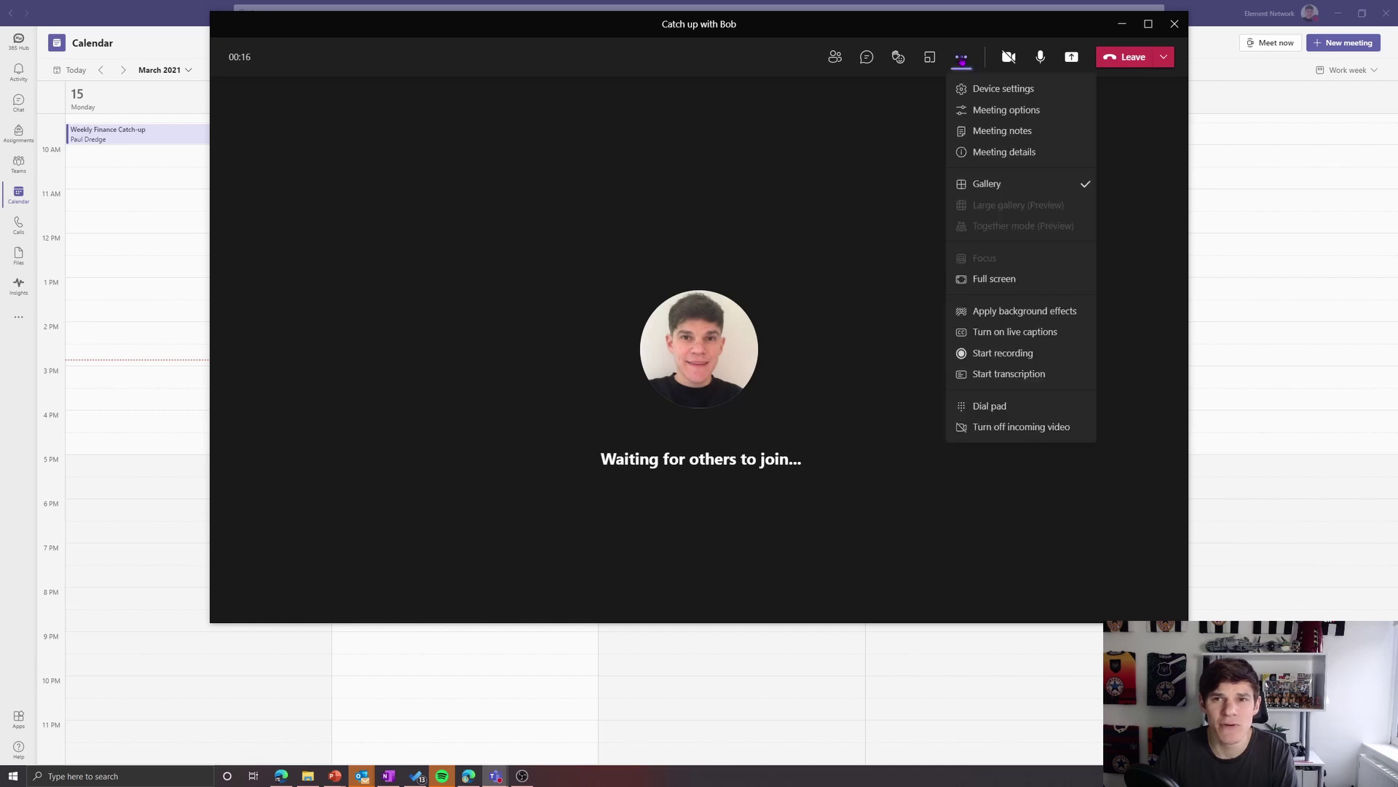
click(1035, 383)
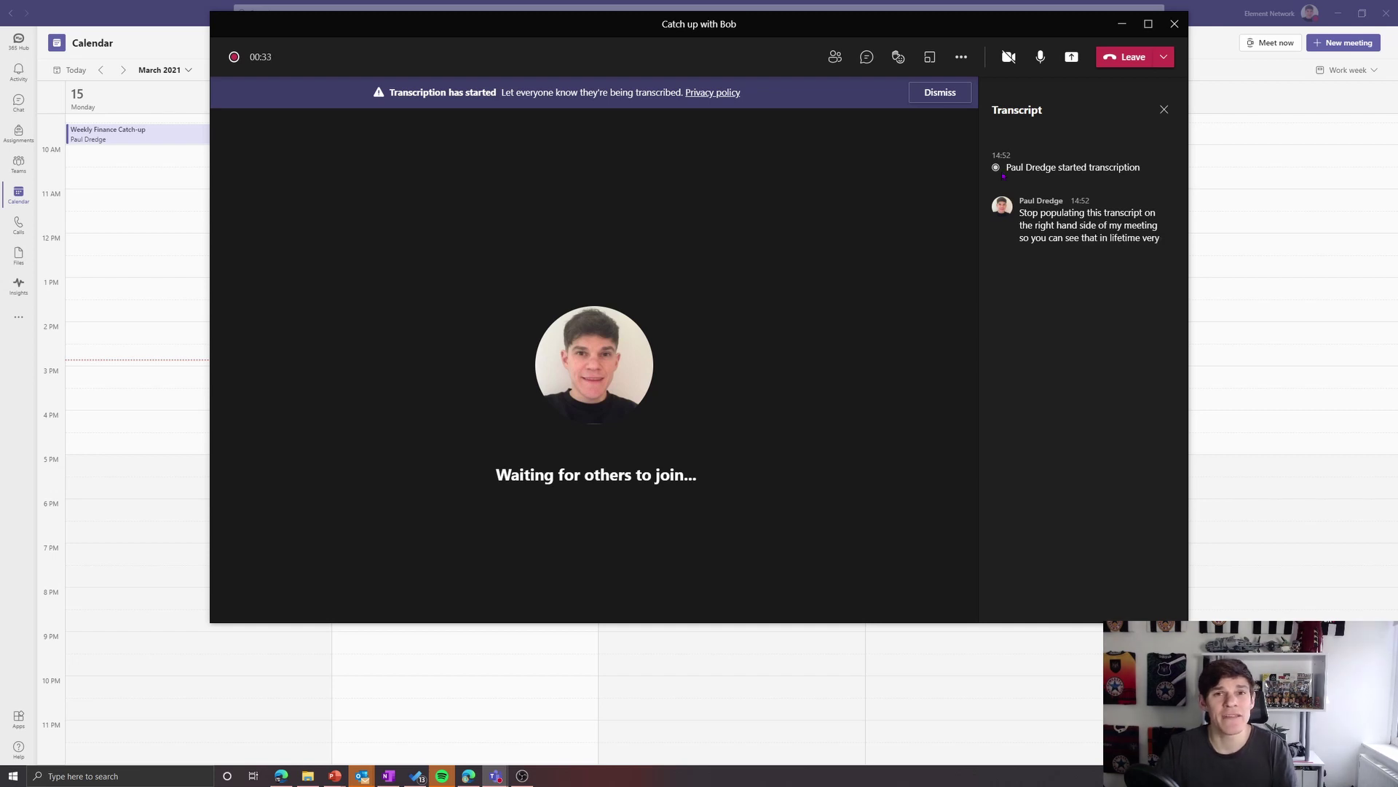
click(961, 57)
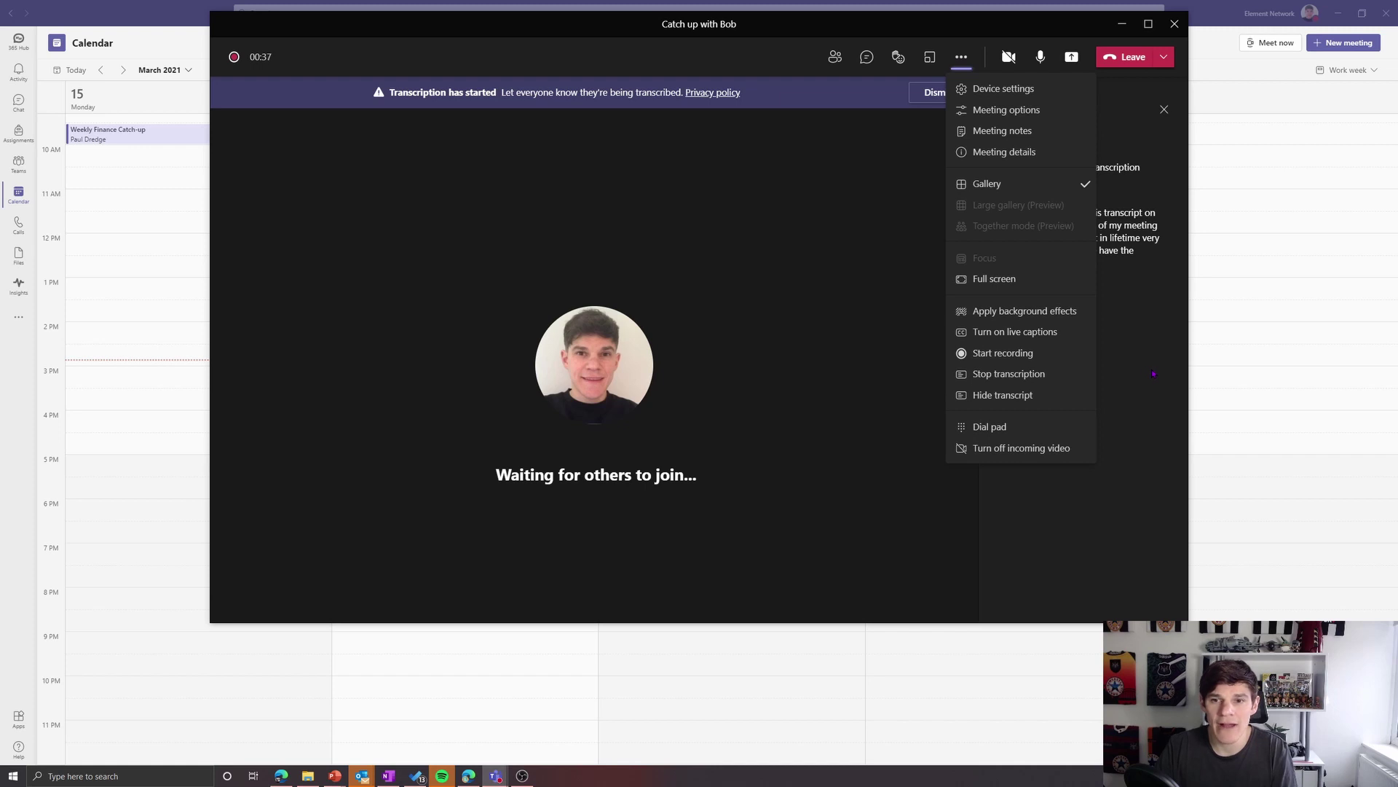
click(1101, 197)
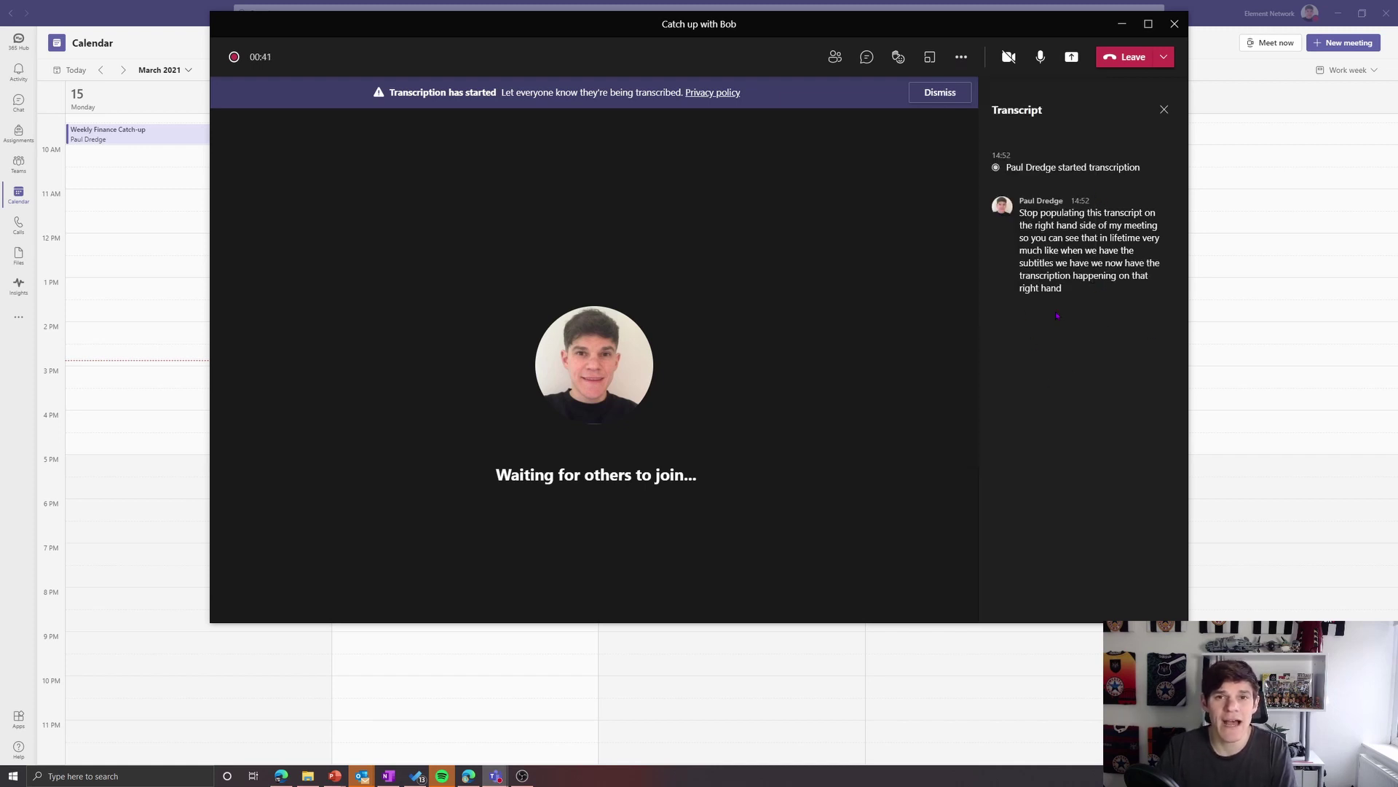
Start recording the meeting and turn on live captions
click(963, 62)
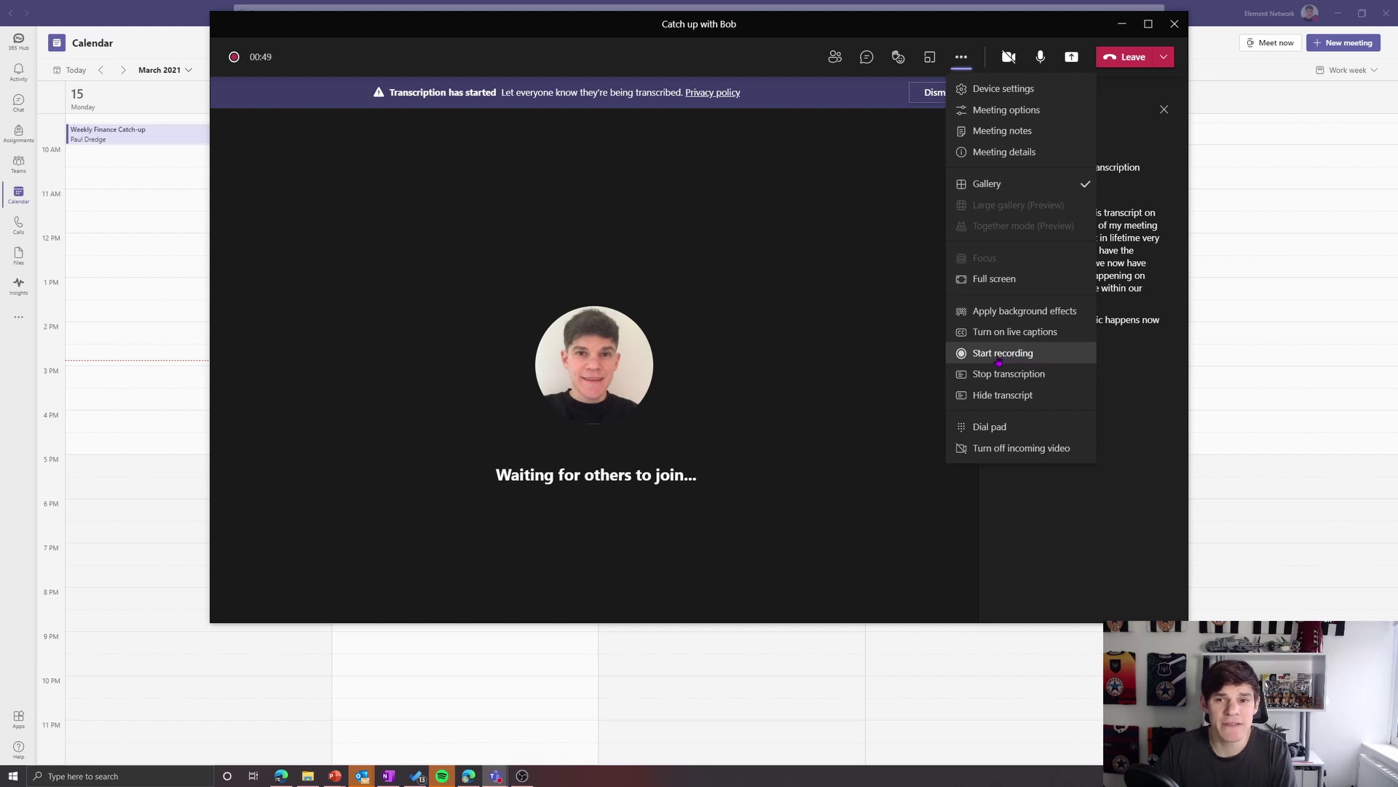
click(1002, 354)
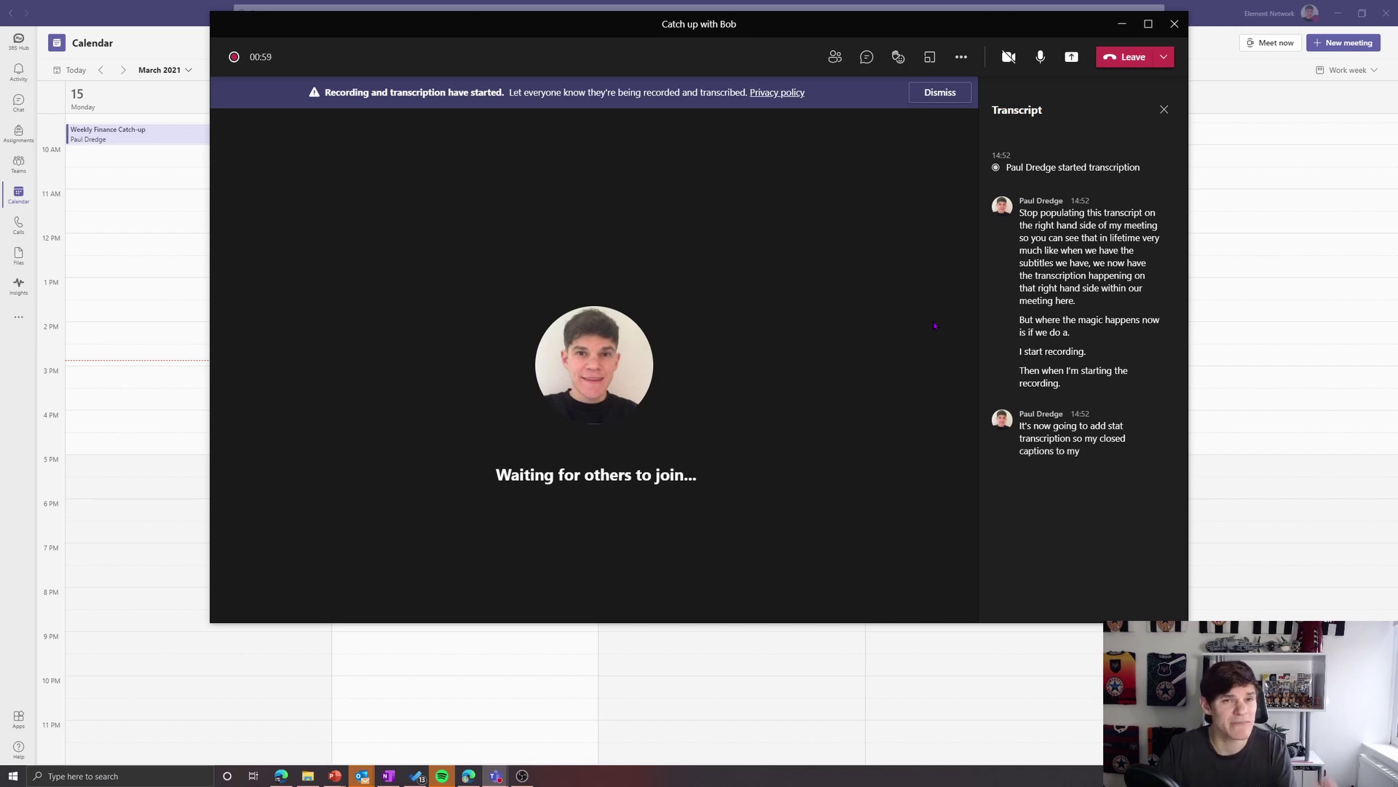
click(961, 57)
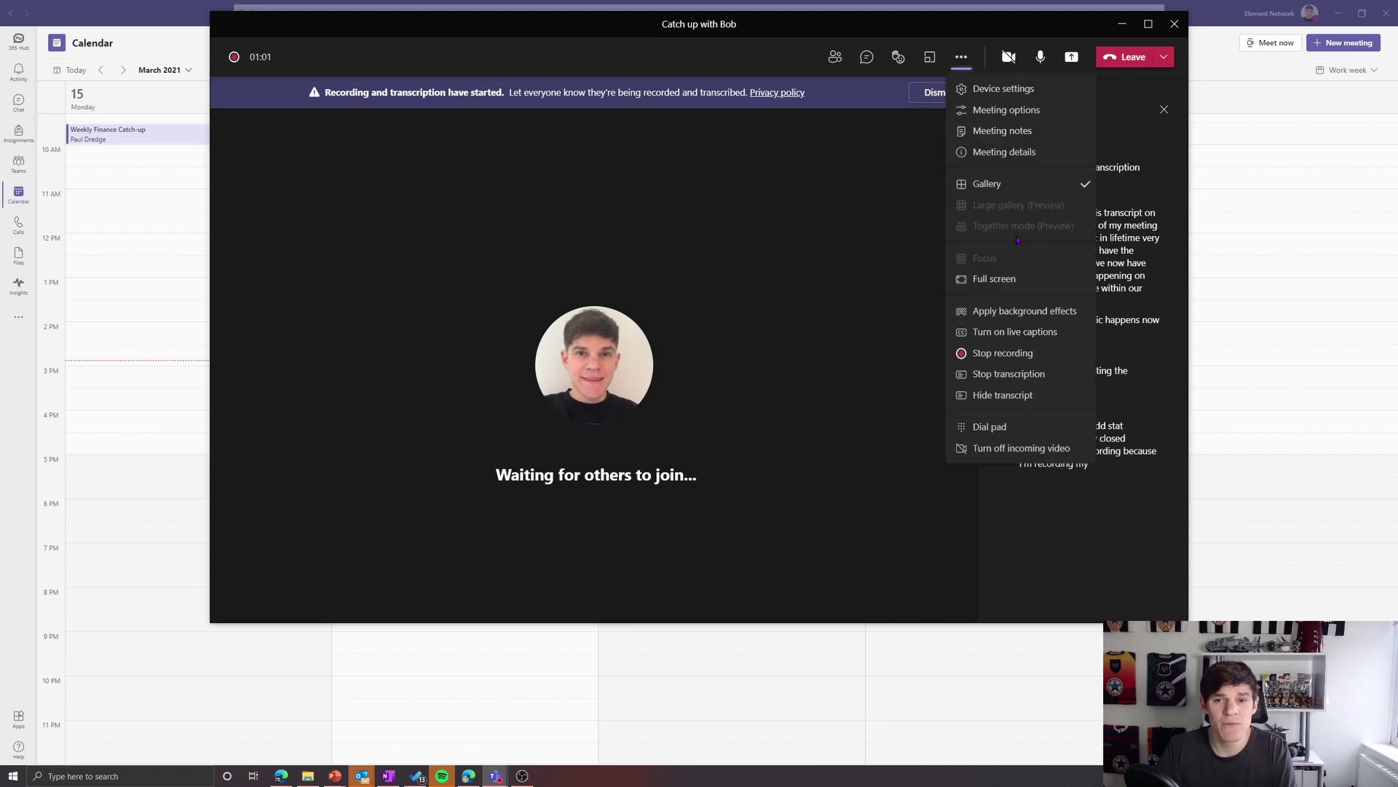
click(1010, 338)
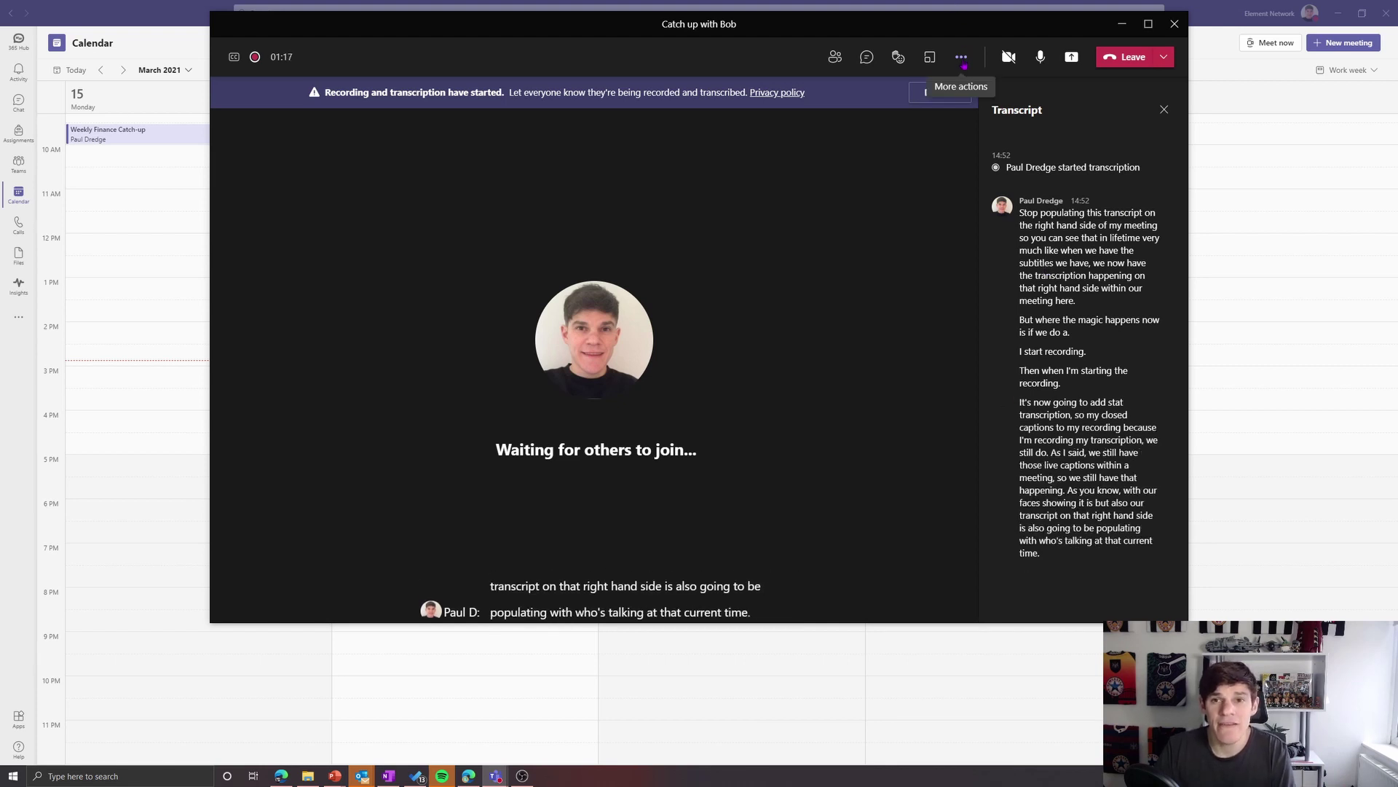
Stop the meeting recording, dismiss the saving notice and leave the meeting
click(963, 64)
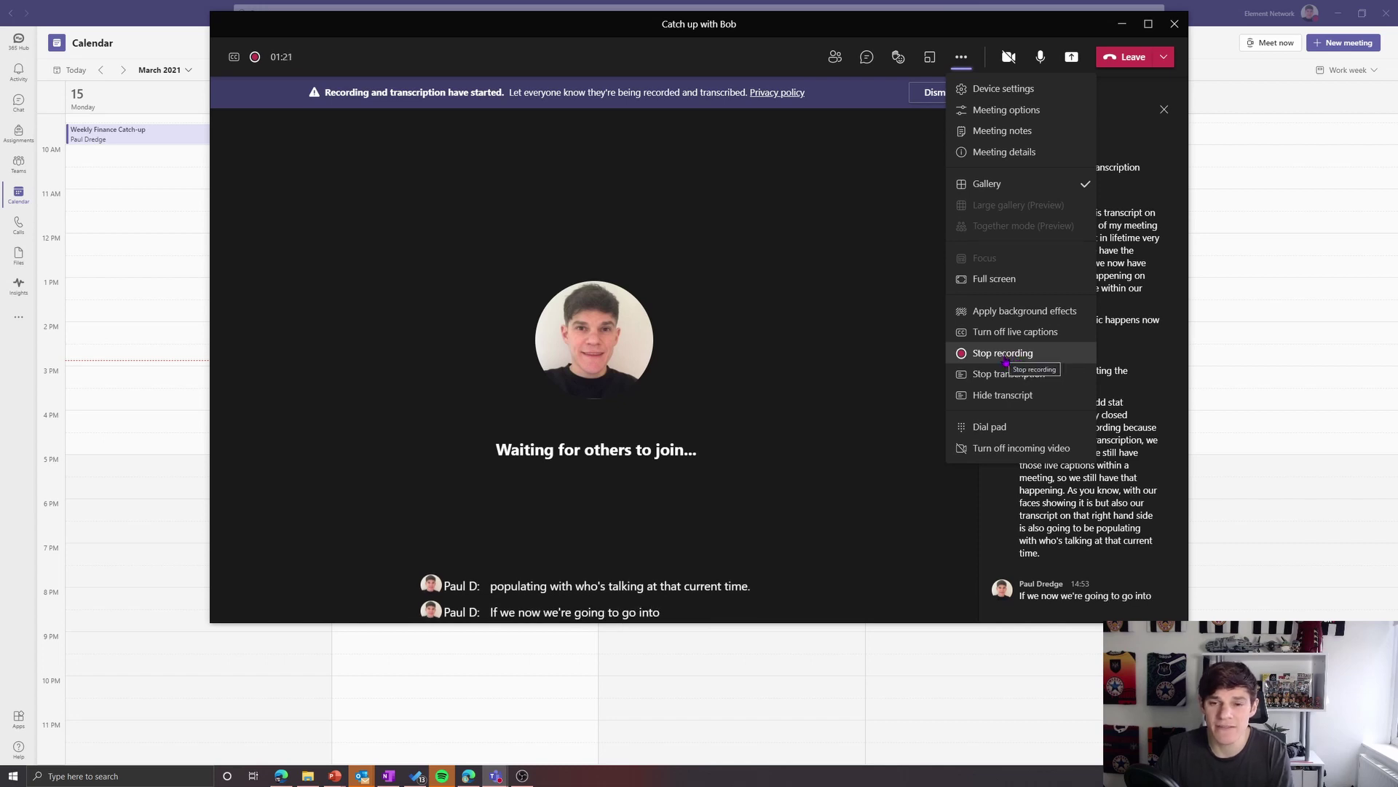
click(962, 57)
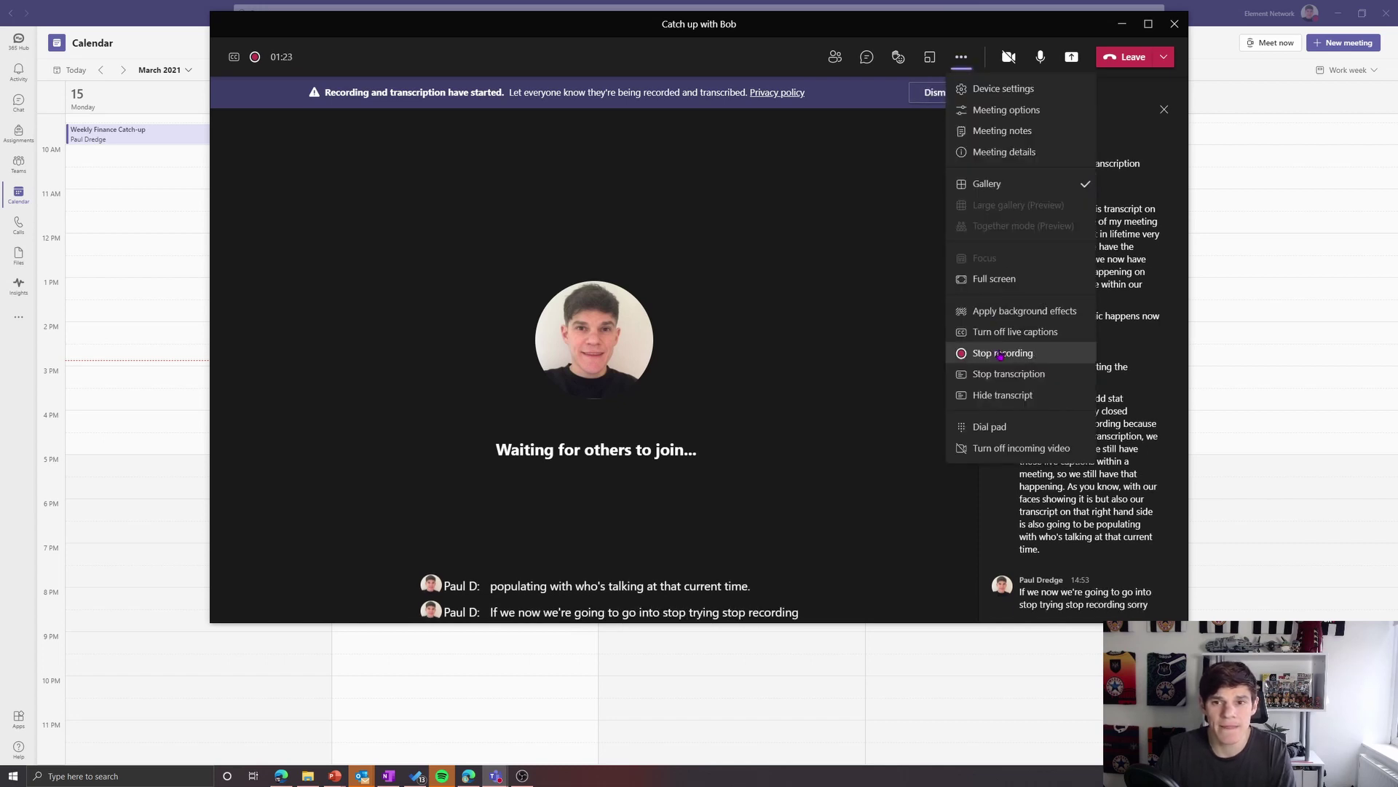
click(1002, 354)
click(765, 347)
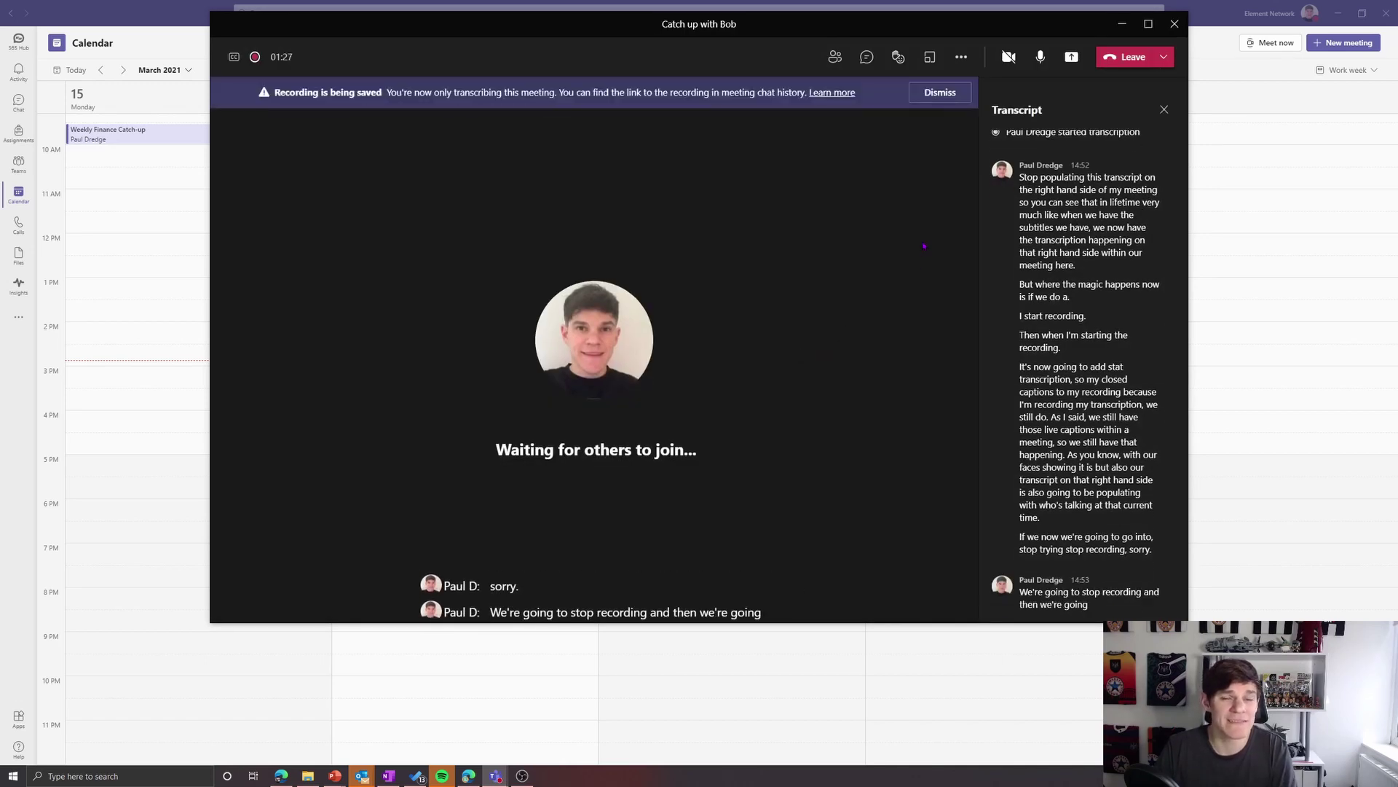
click(940, 92)
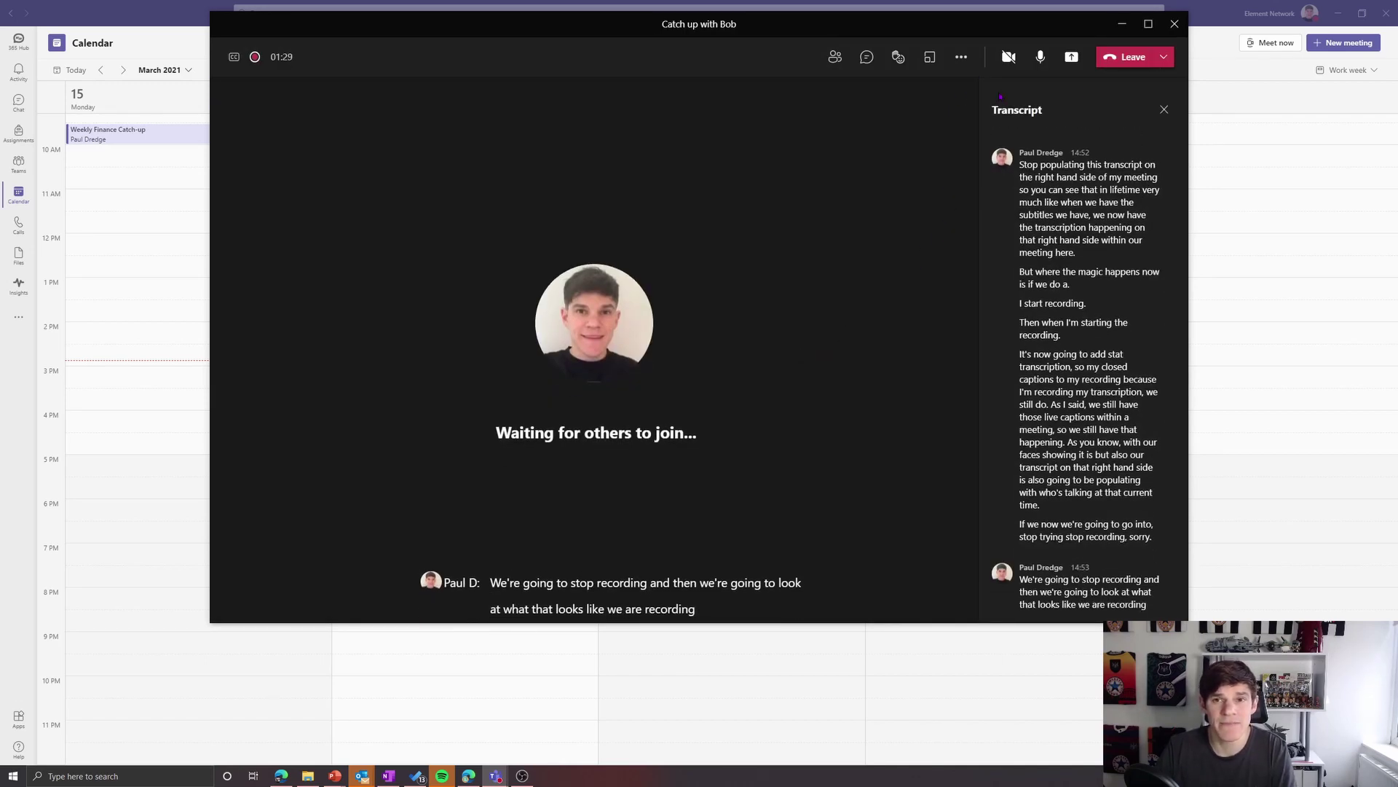
click(1127, 64)
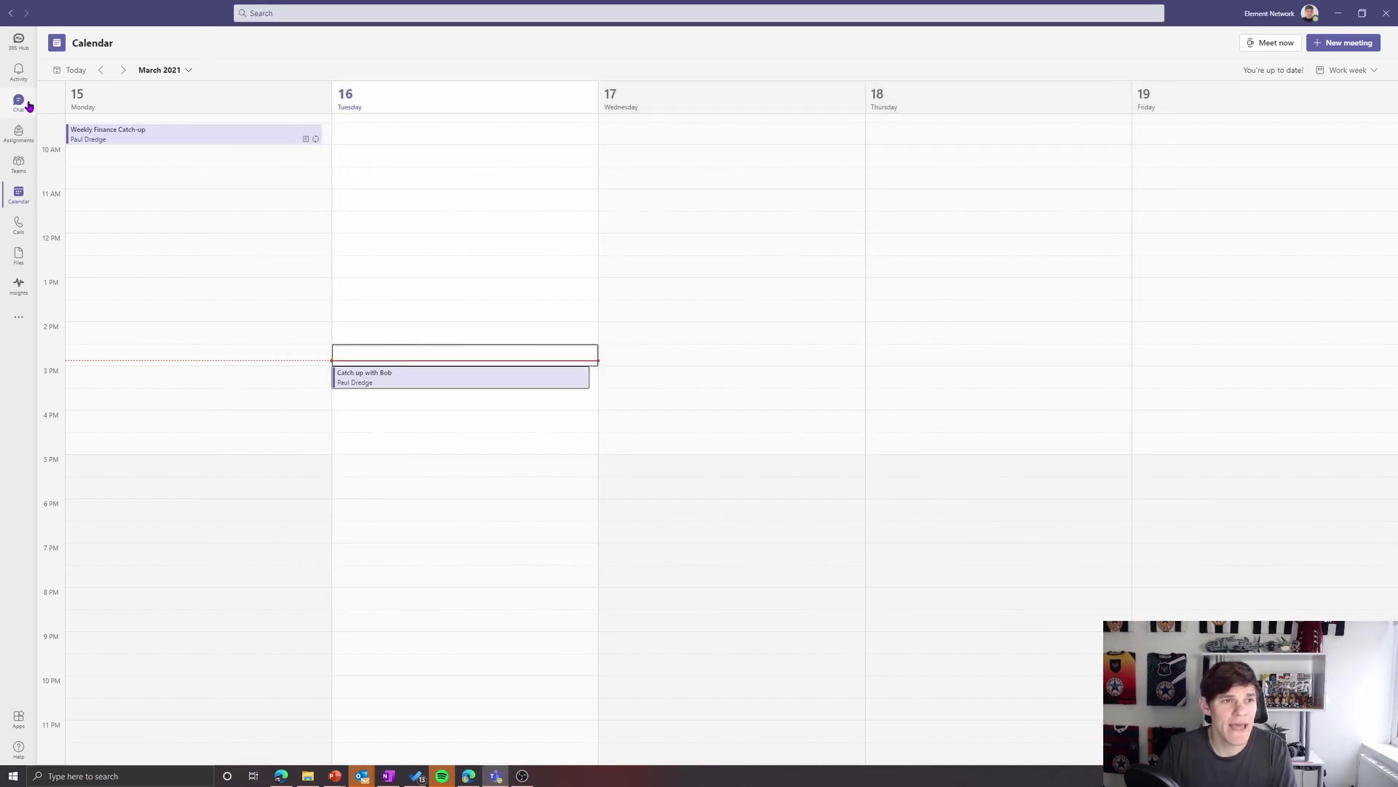
Open the catch-up meeting's chat from its calendar event and rate the call quality four stars
click(395, 377)
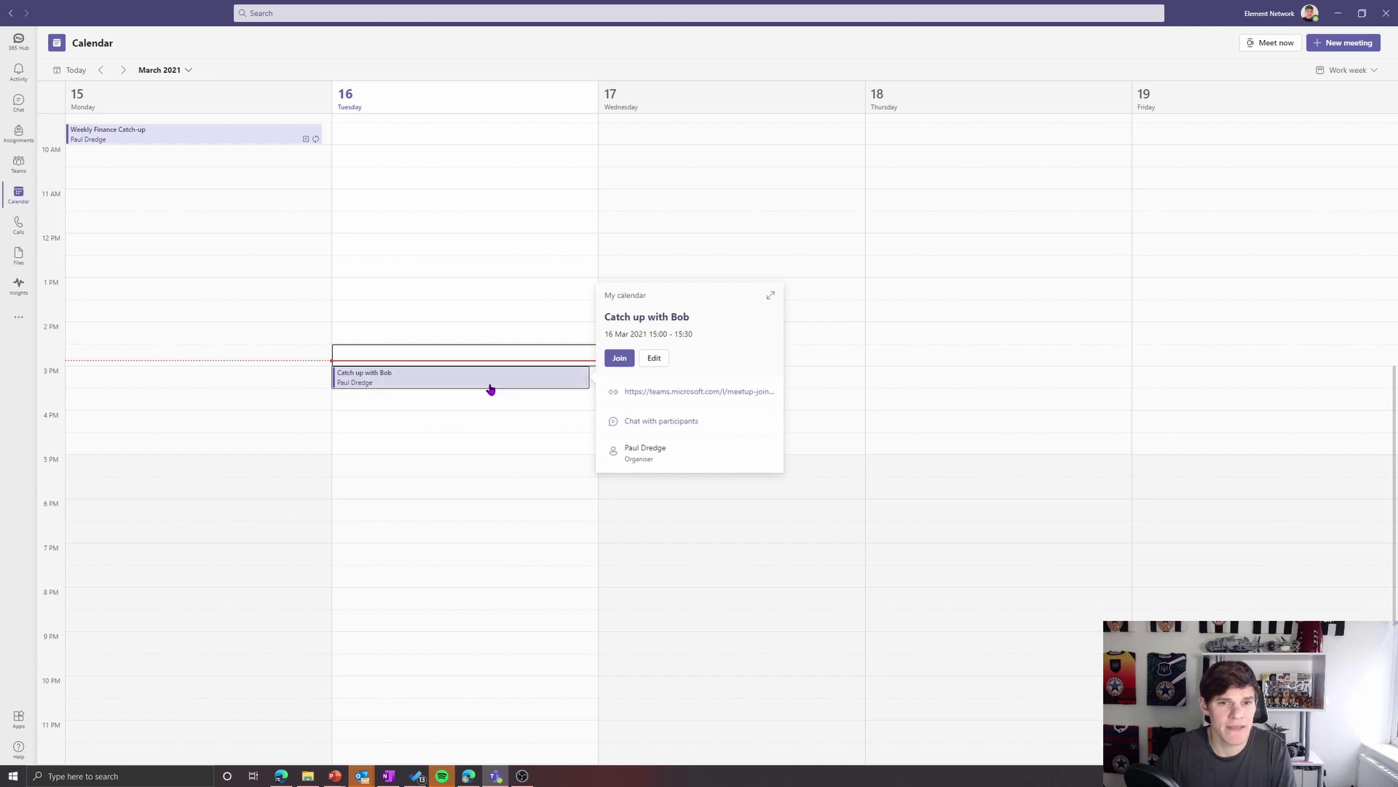
click(656, 358)
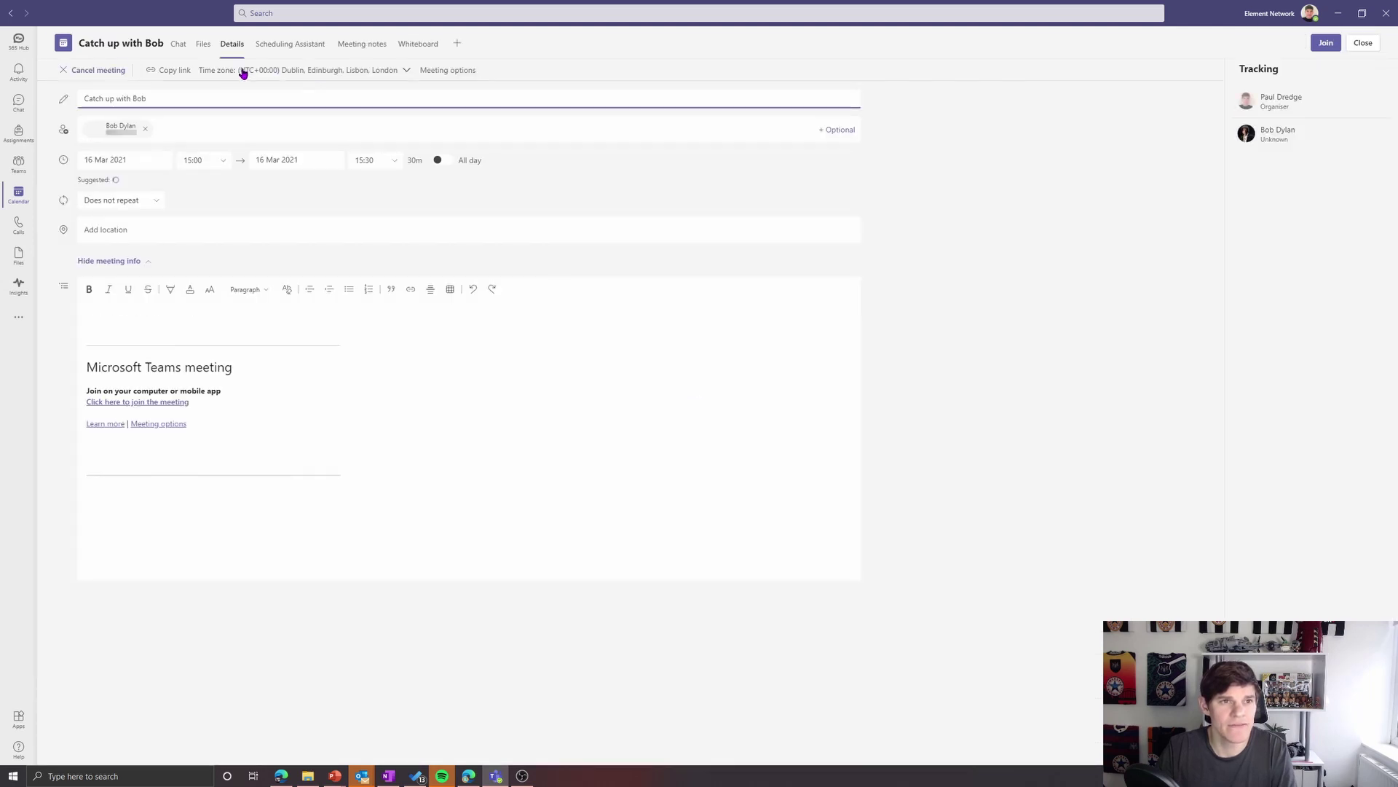
click(179, 45)
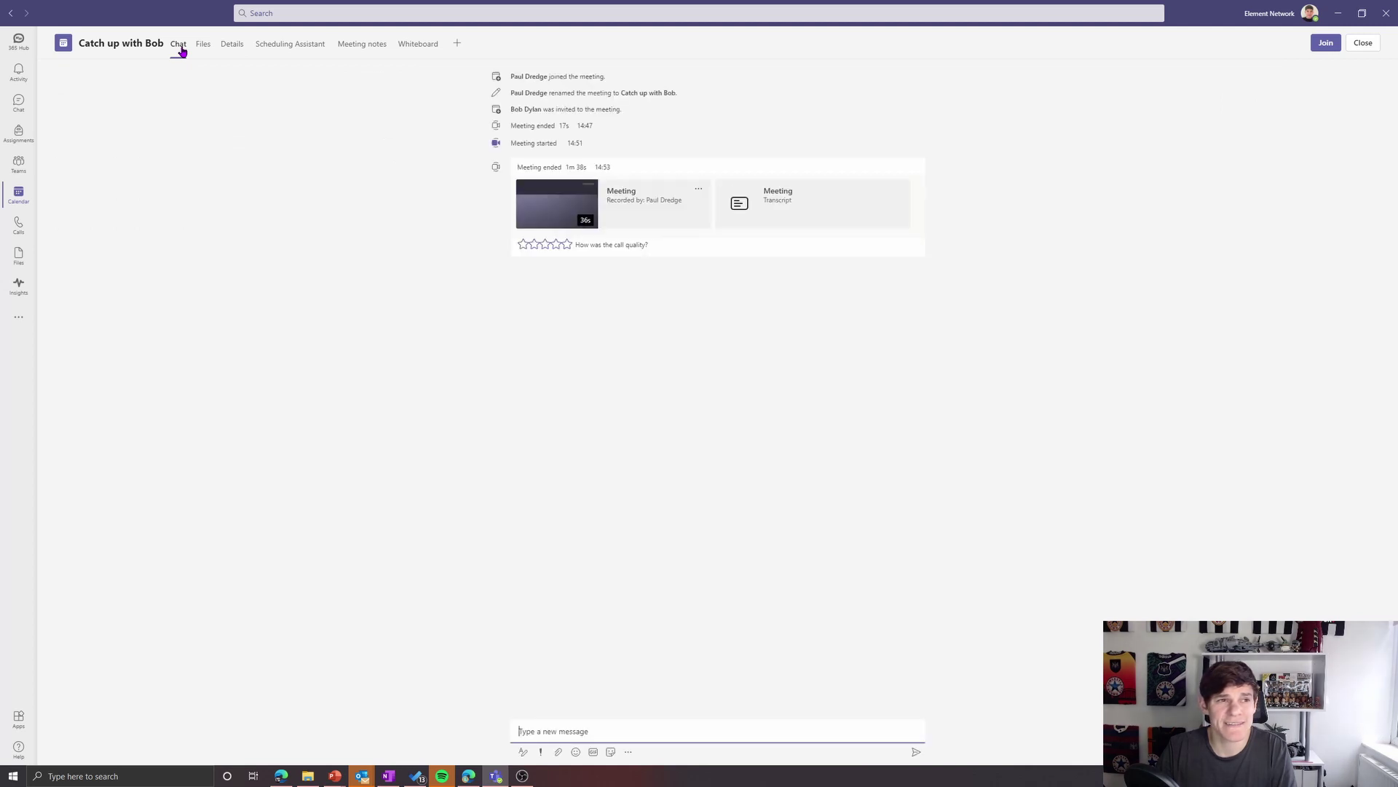
click(534, 244)
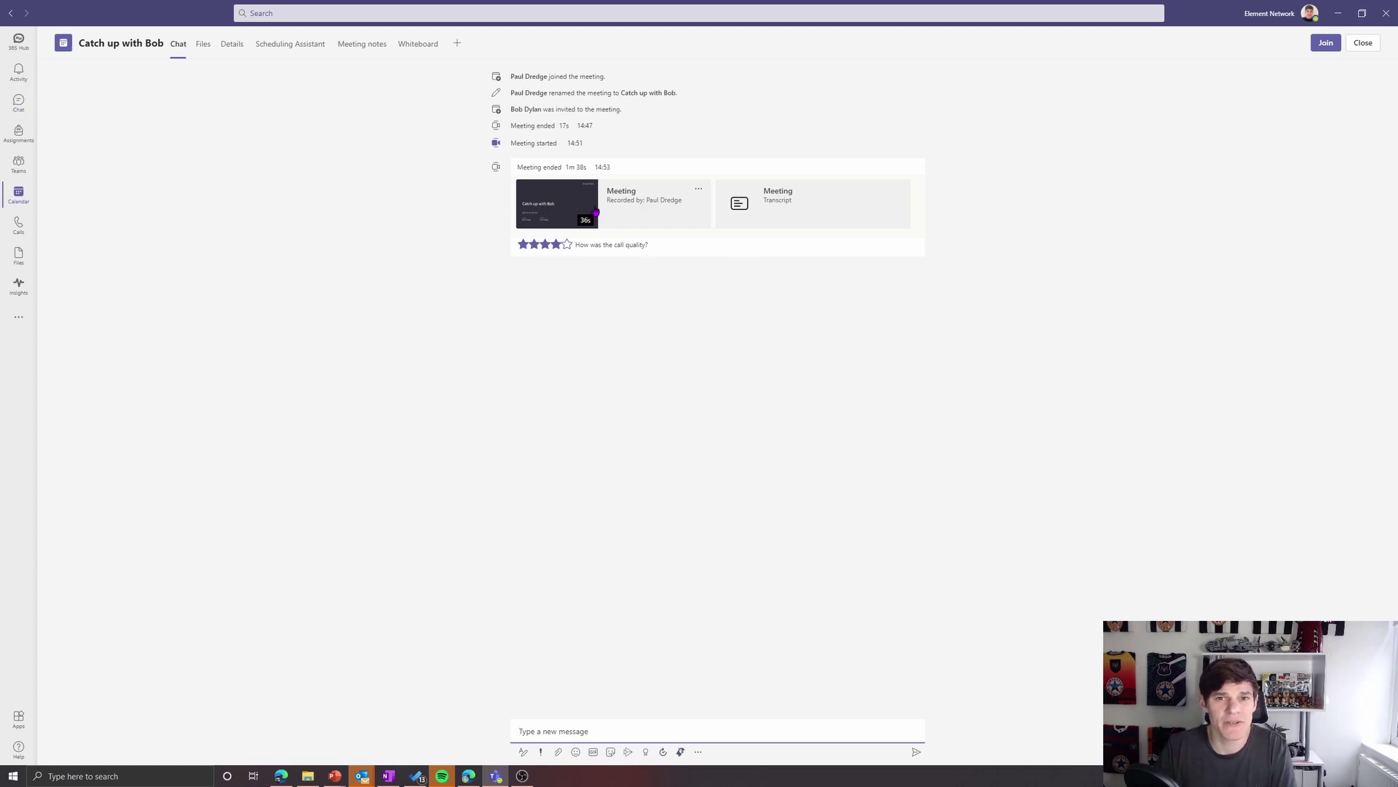
Open the meeting transcript from the chat and look at the file formats offered for downloading it
click(778, 210)
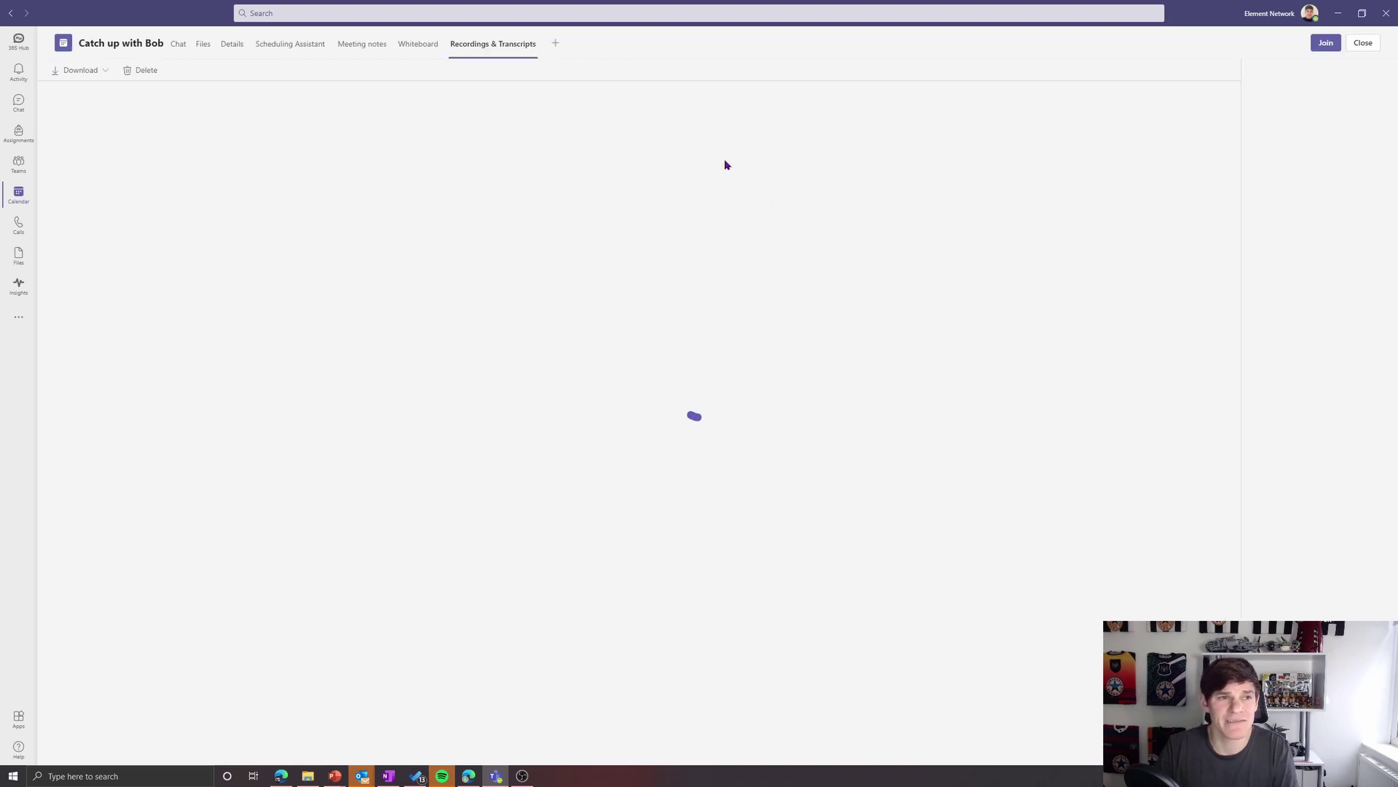
click(97, 73)
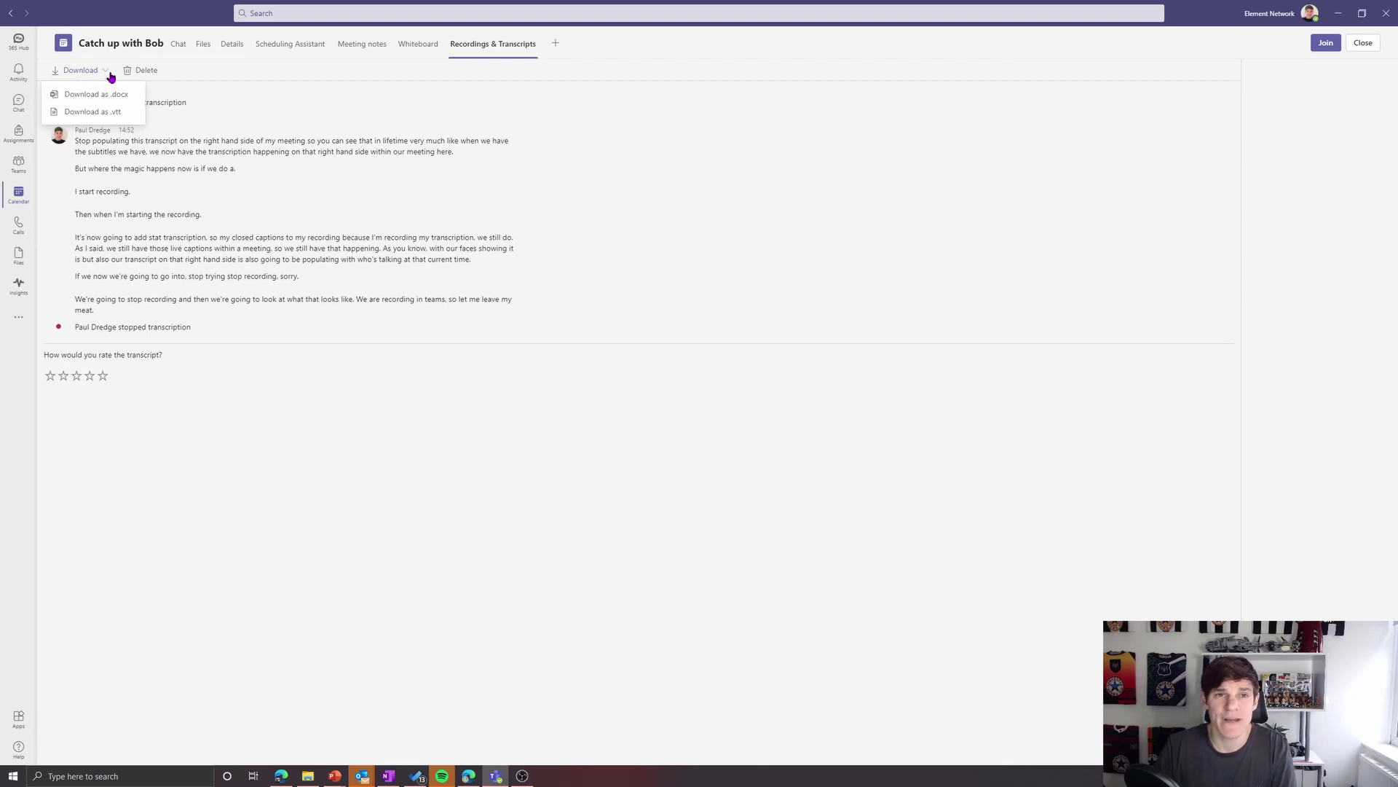
click(367, 103)
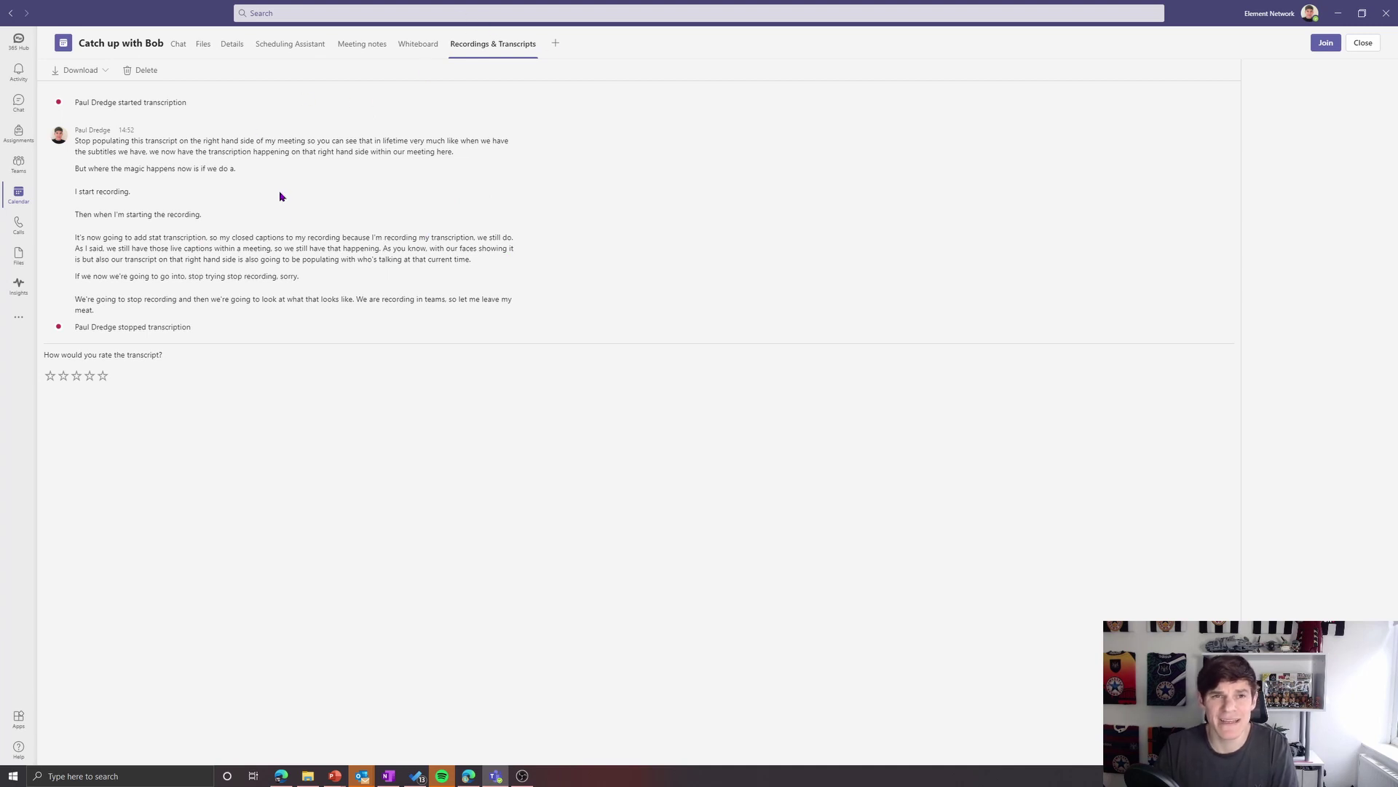
Play the meeting recording from the chat in the browser with closed captions on, pause it, and return to Teams
click(178, 46)
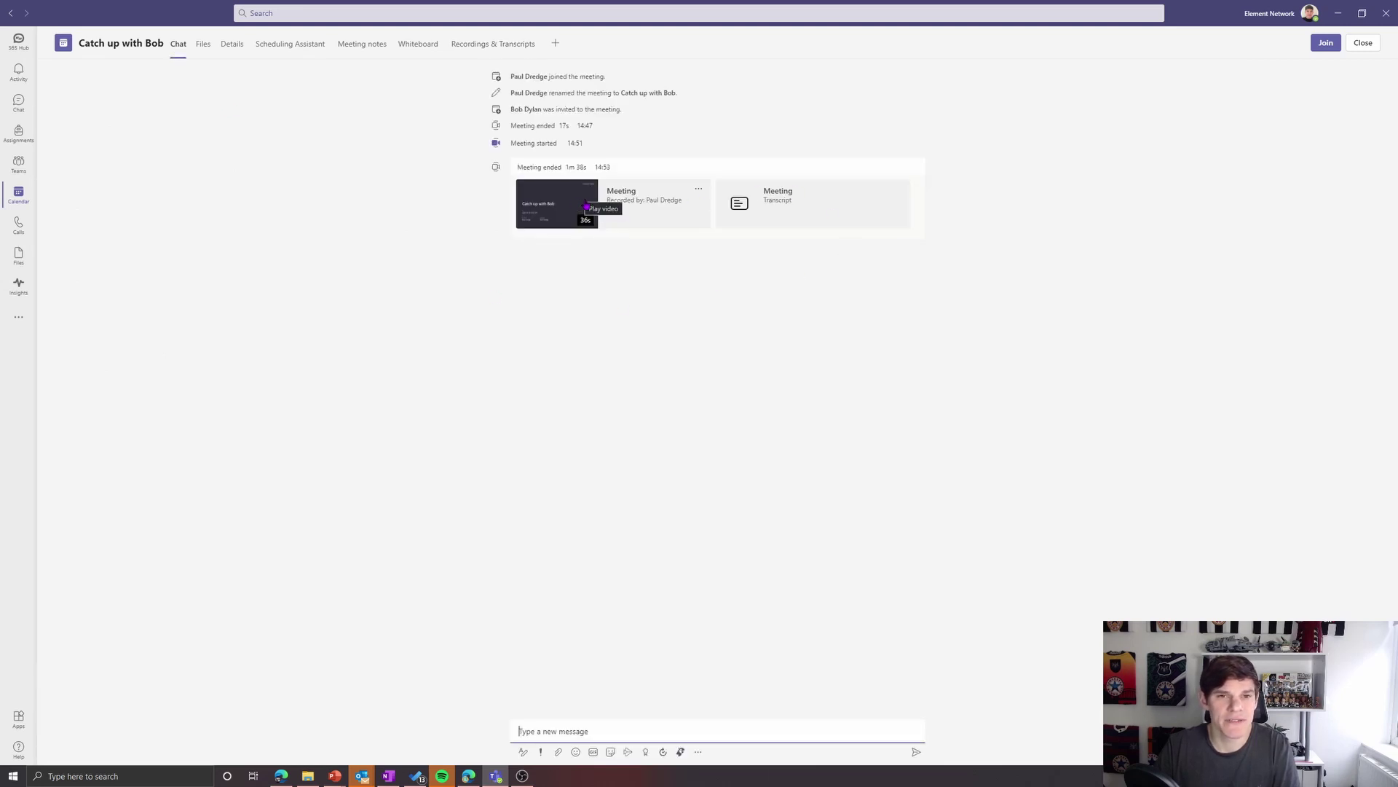
click(582, 205)
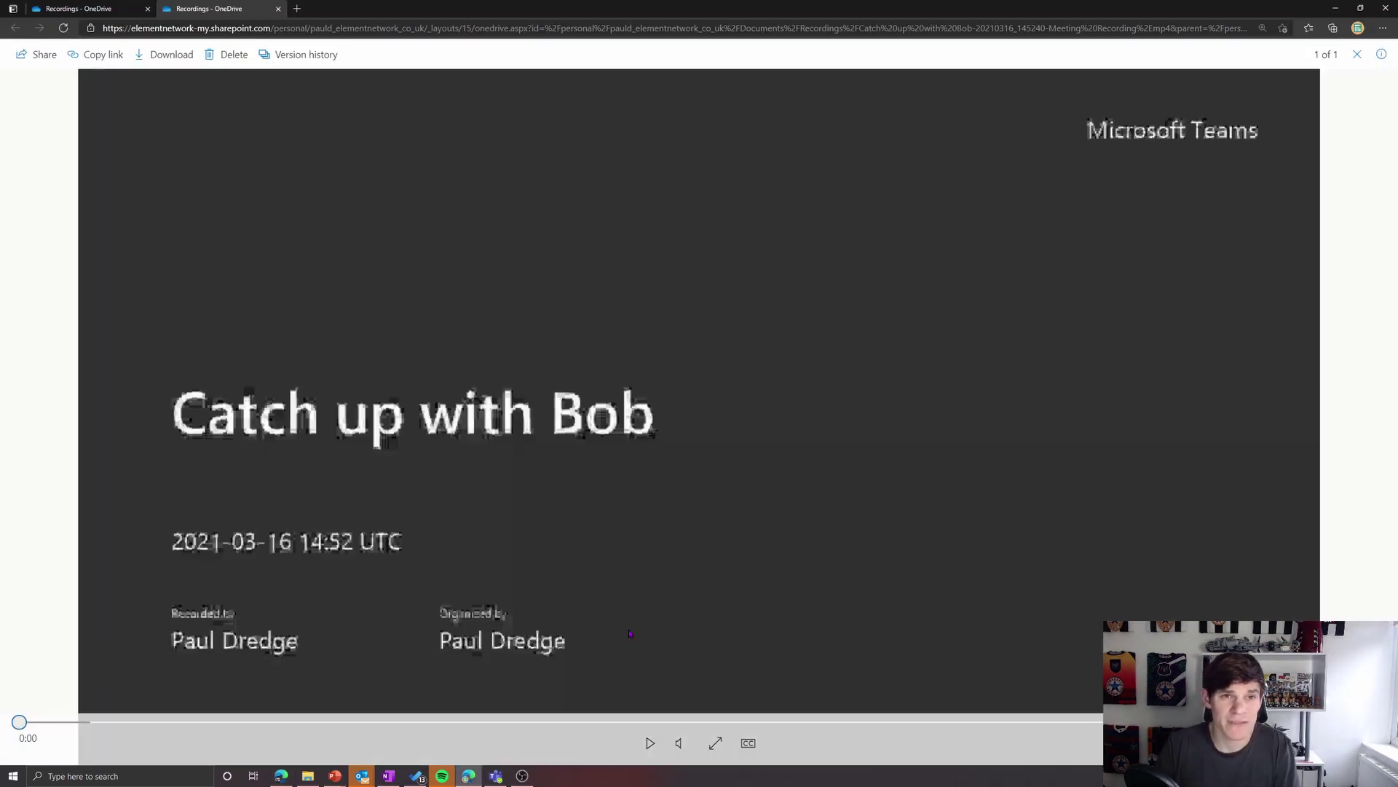
click(648, 744)
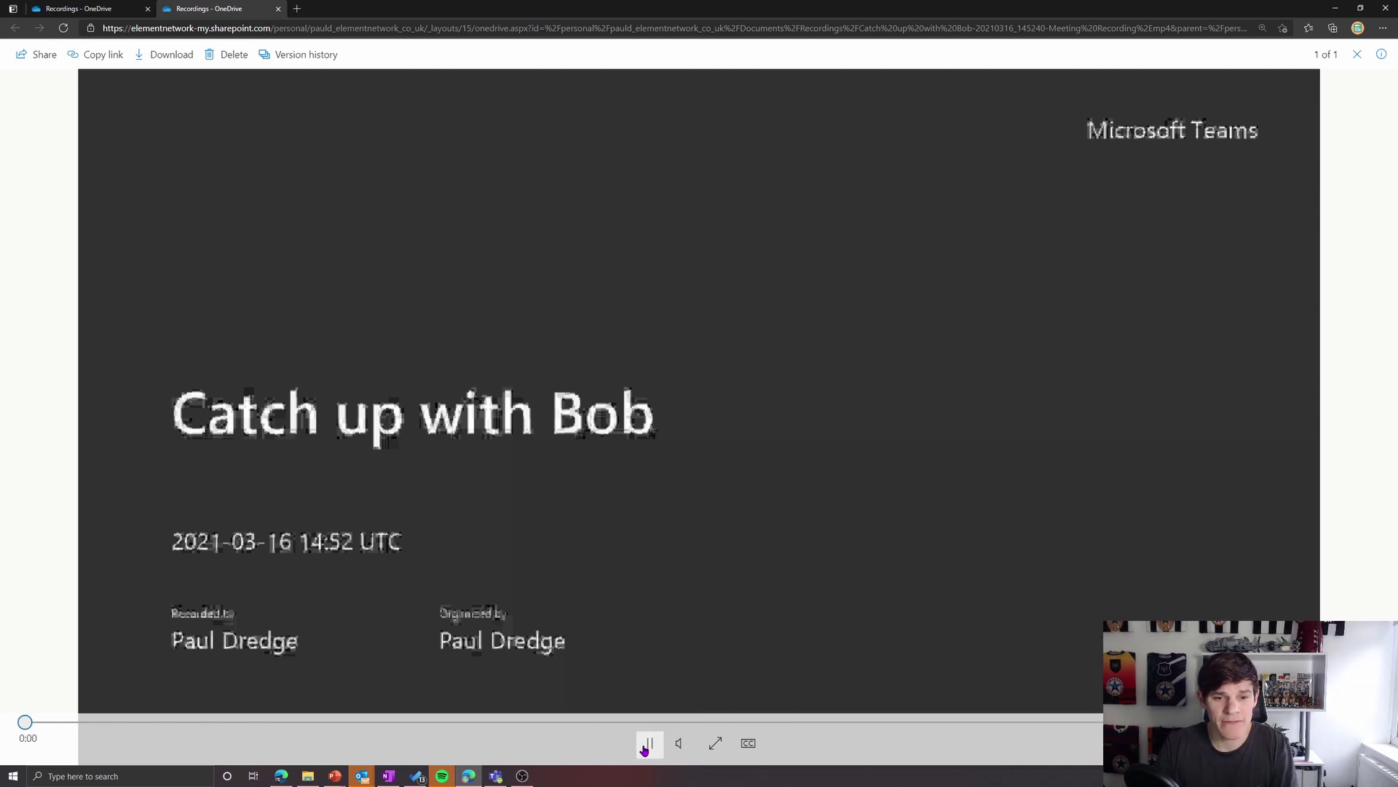
click(749, 748)
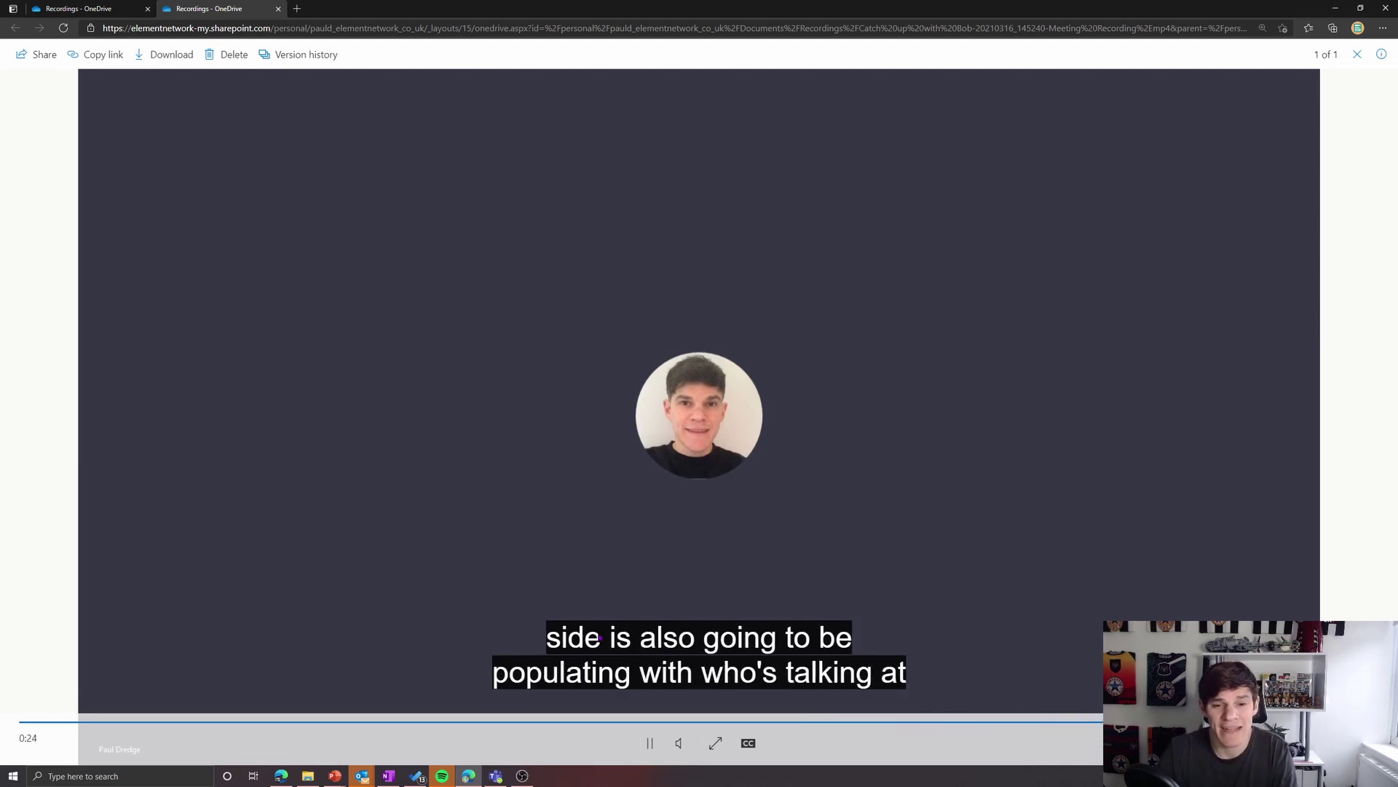
click(649, 742)
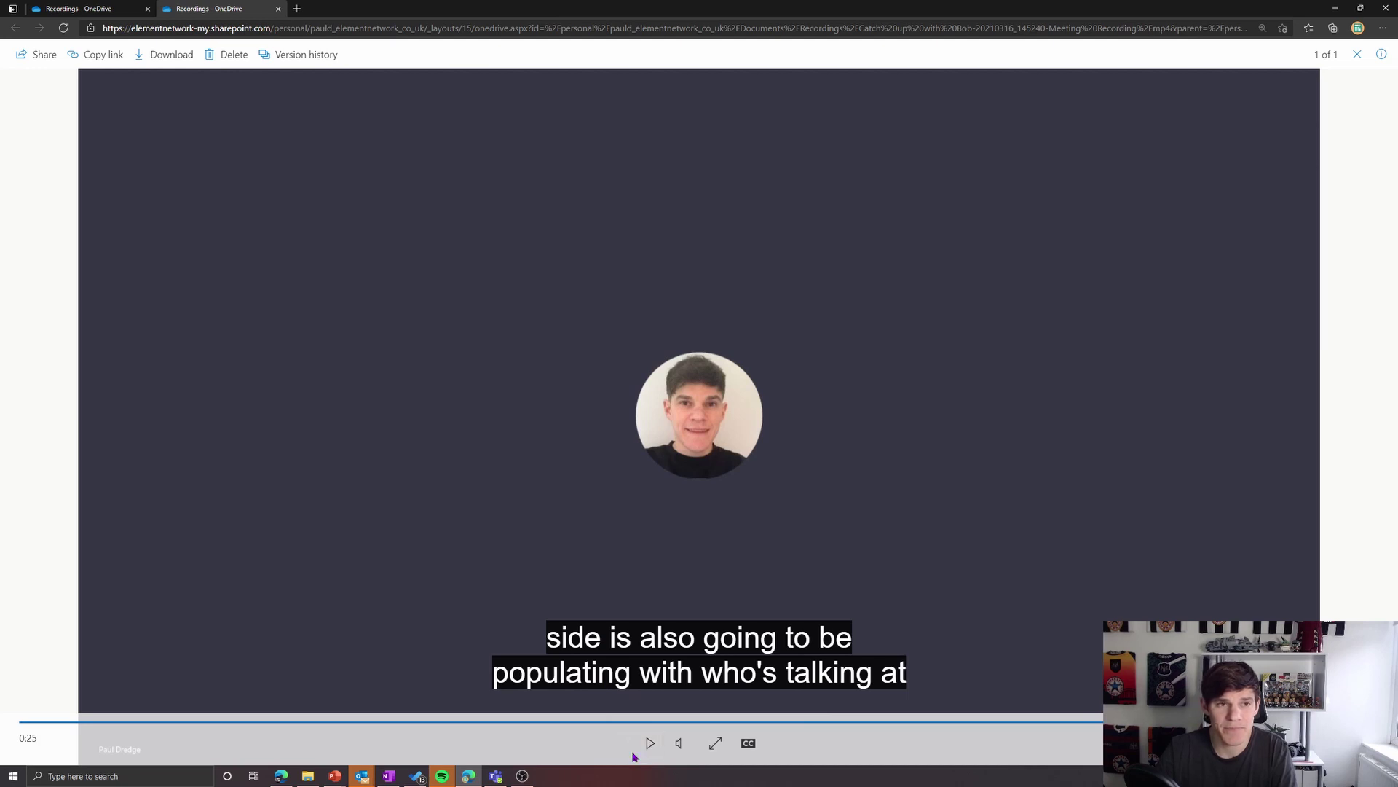
click(1335, 8)
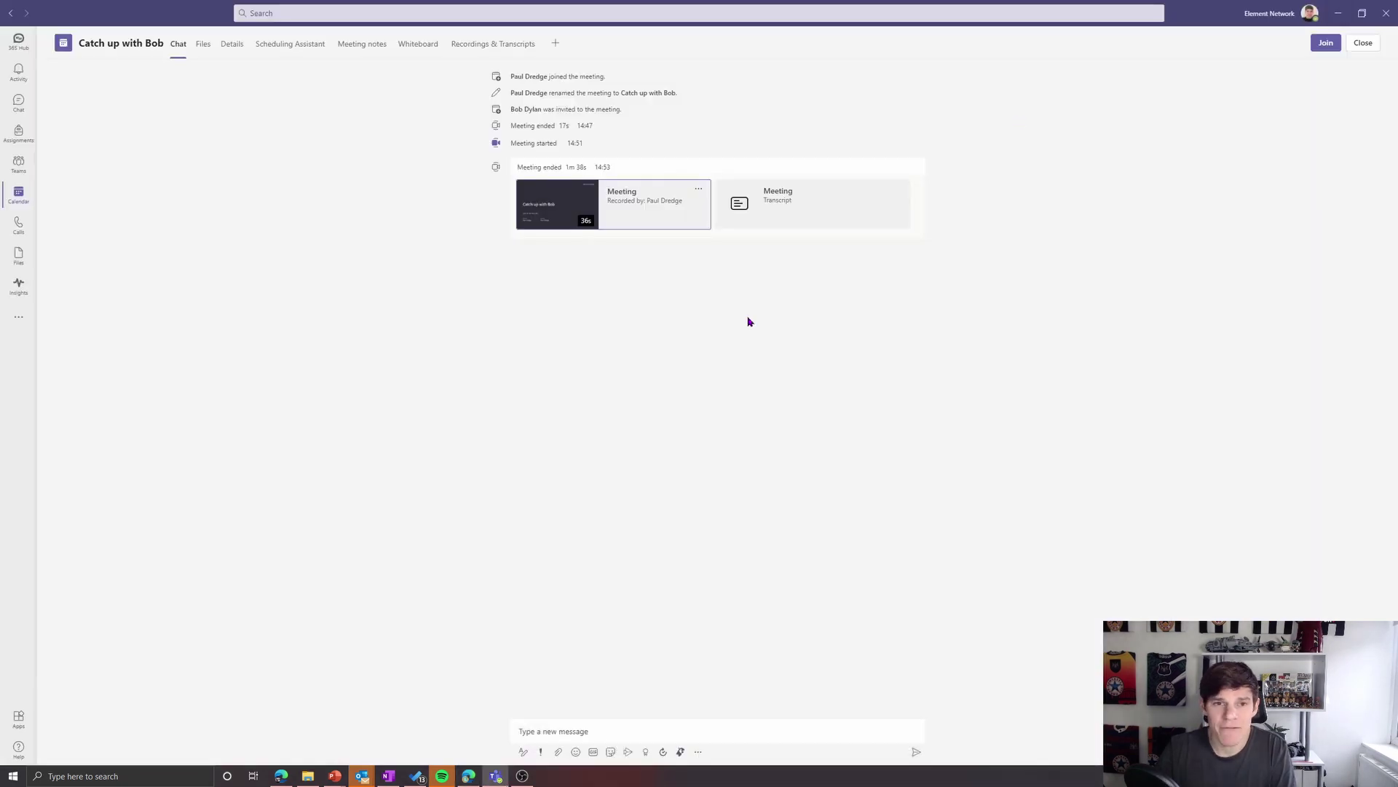
View the meeting's conversation in the chat list, and reach the same chat by editing its calendar event
click(20, 104)
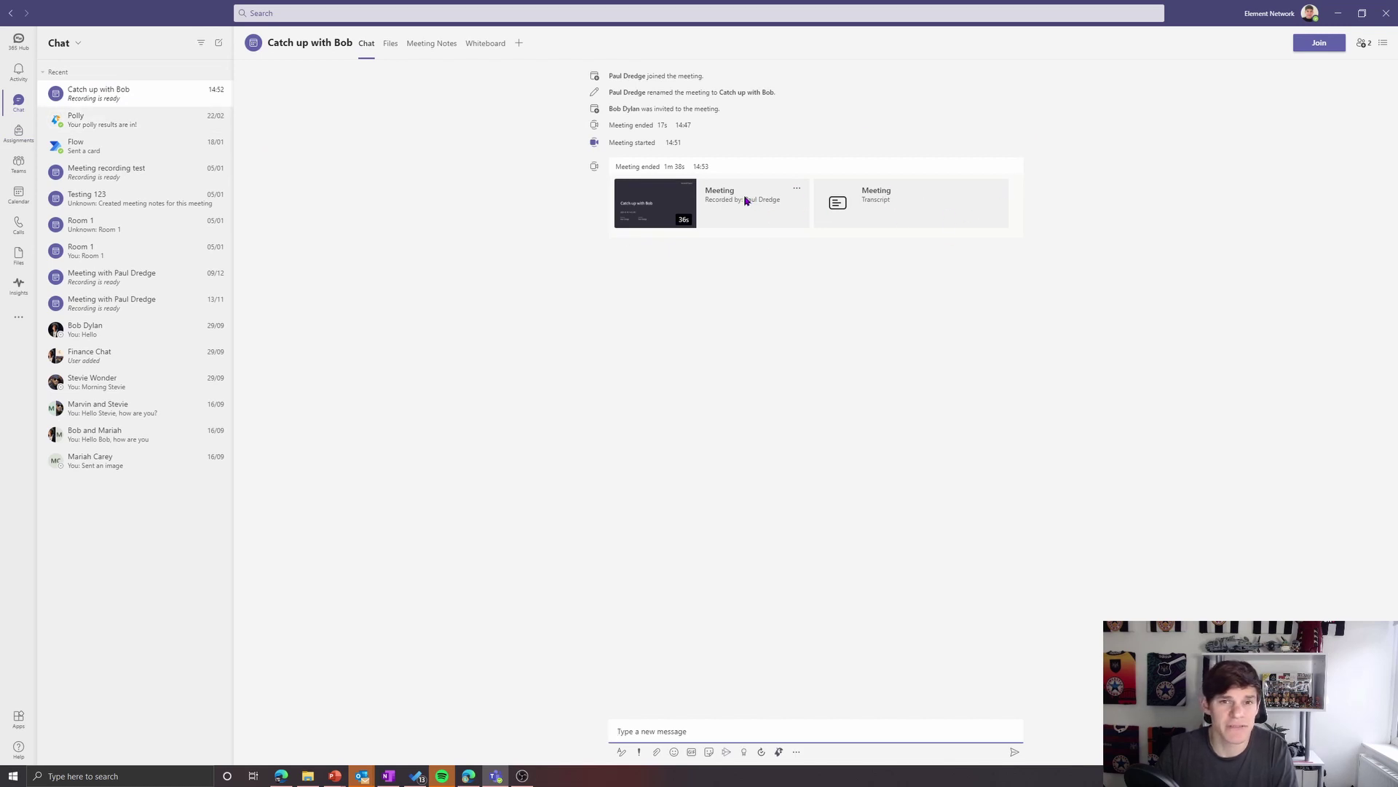
click(16, 200)
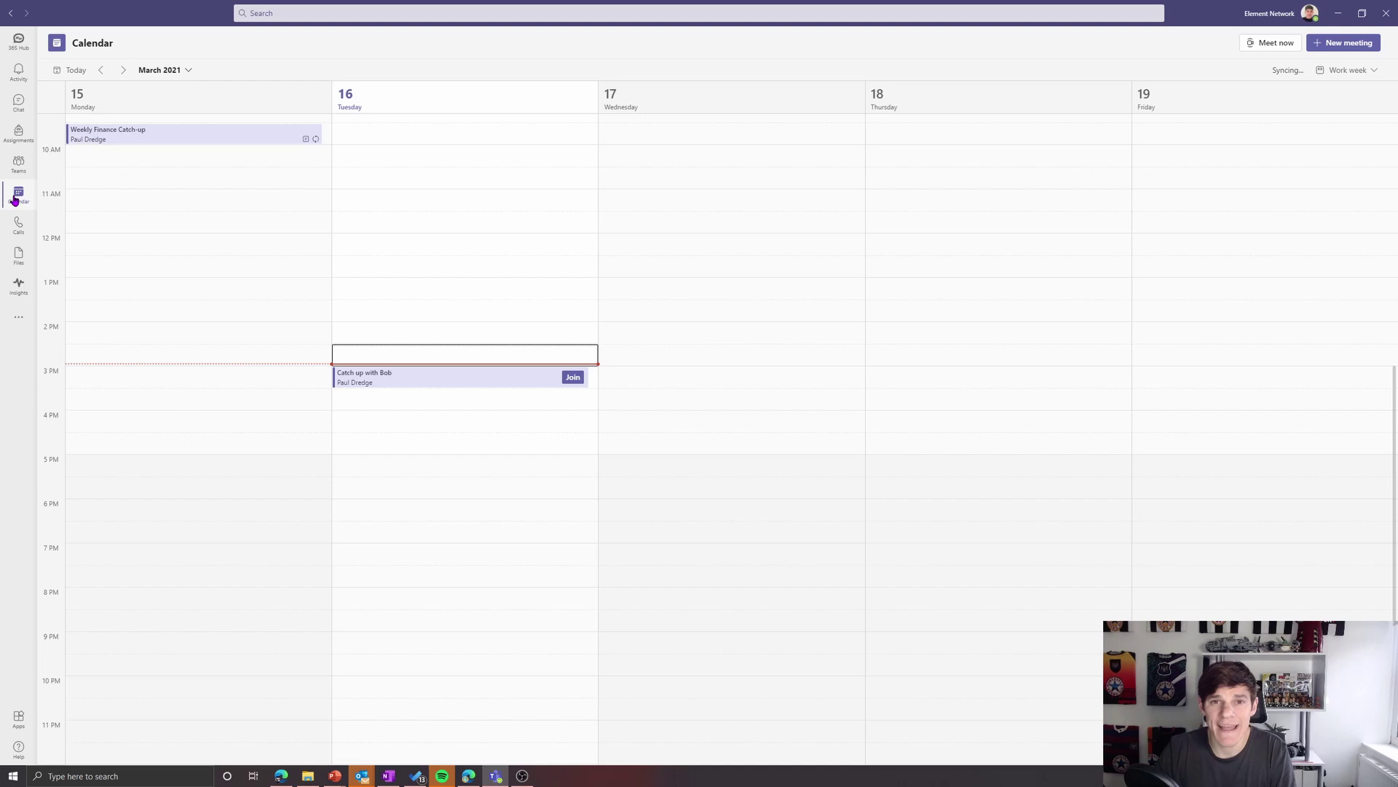
right_click(453, 379)
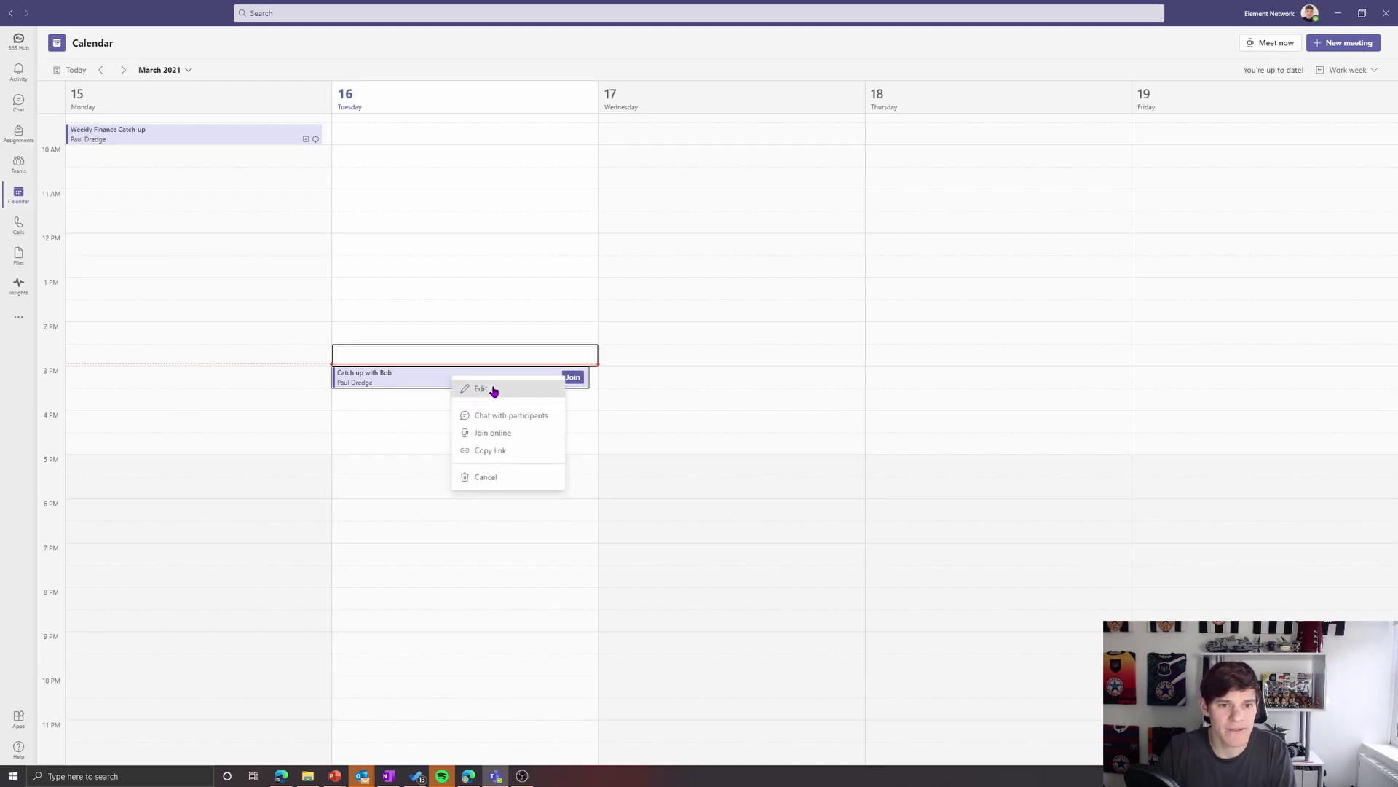
click(493, 392)
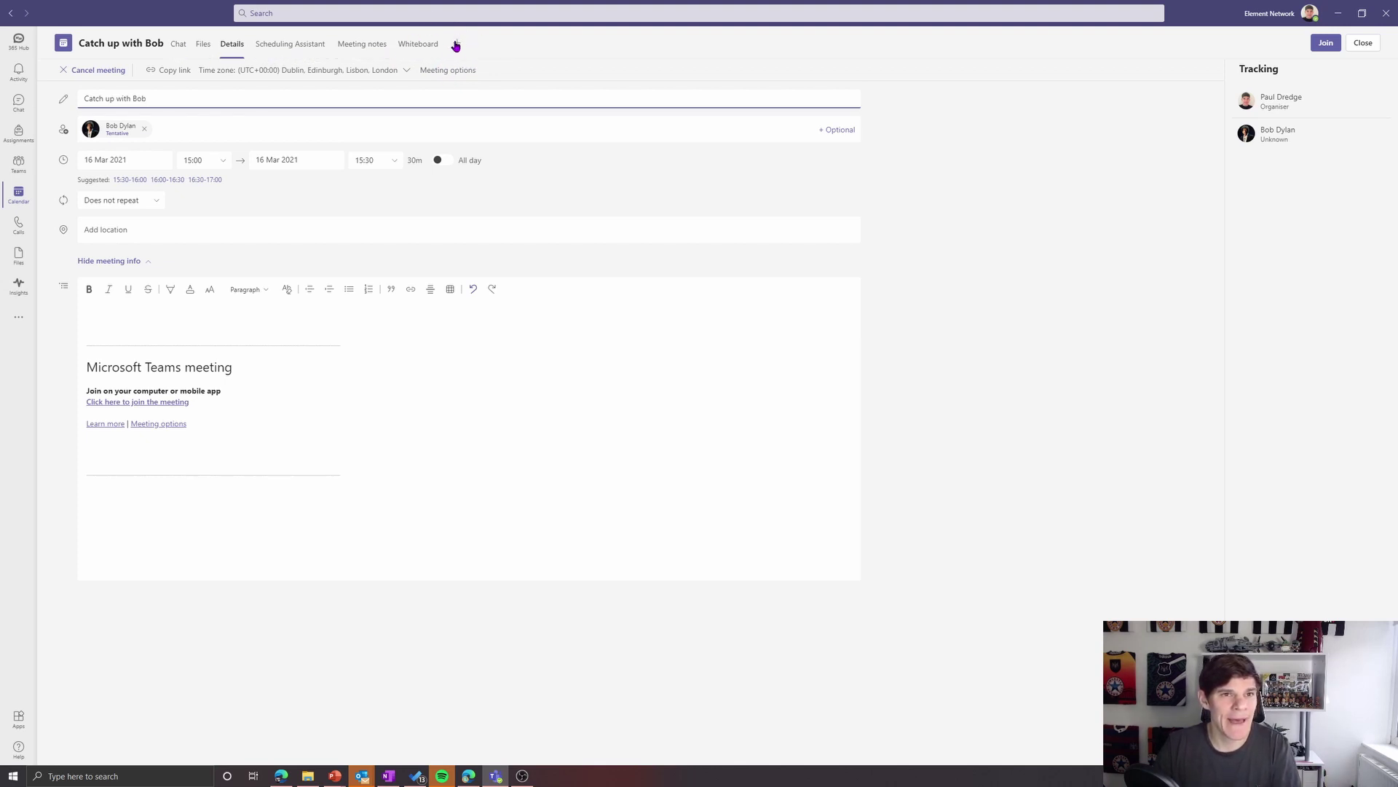
click(179, 49)
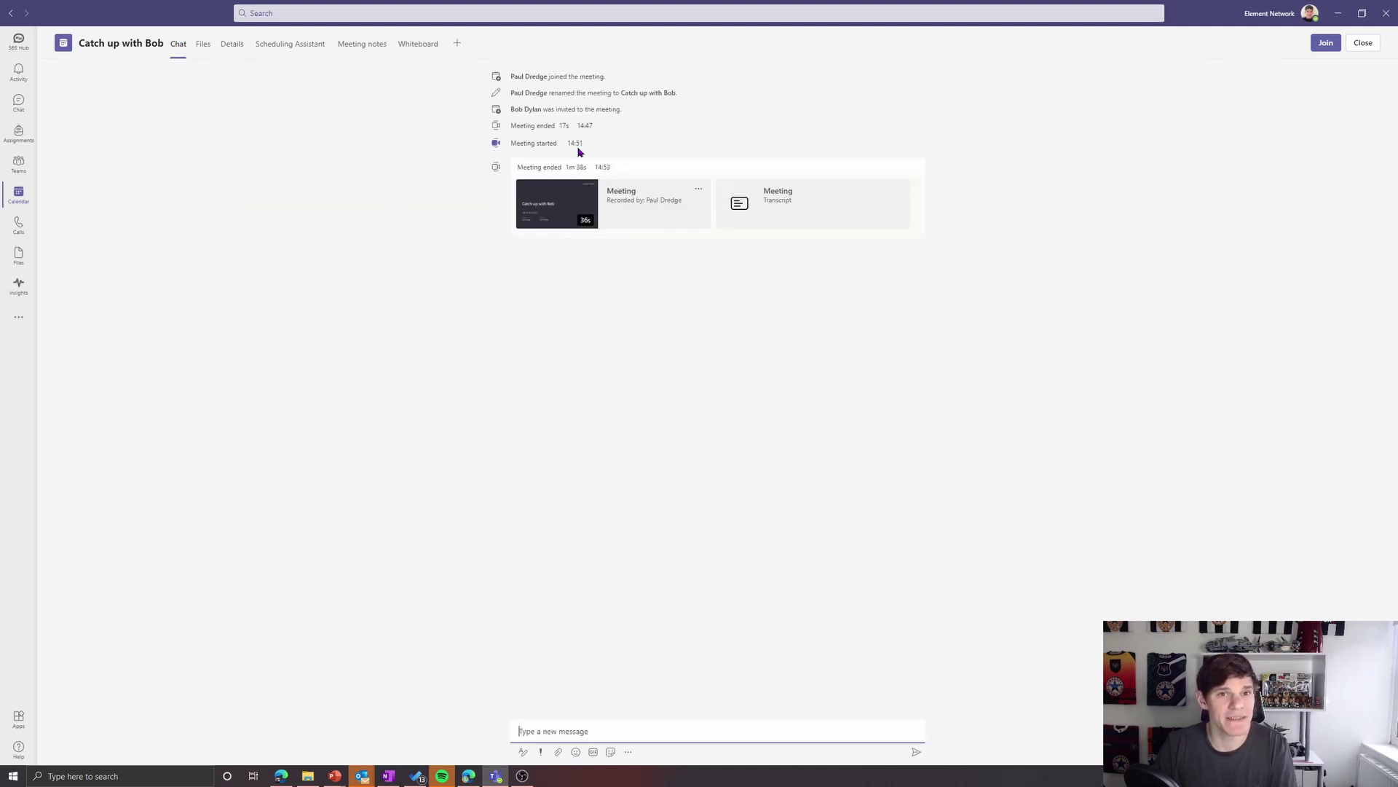
Review the meeting transcript once more and return to the meeting's chat
click(762, 209)
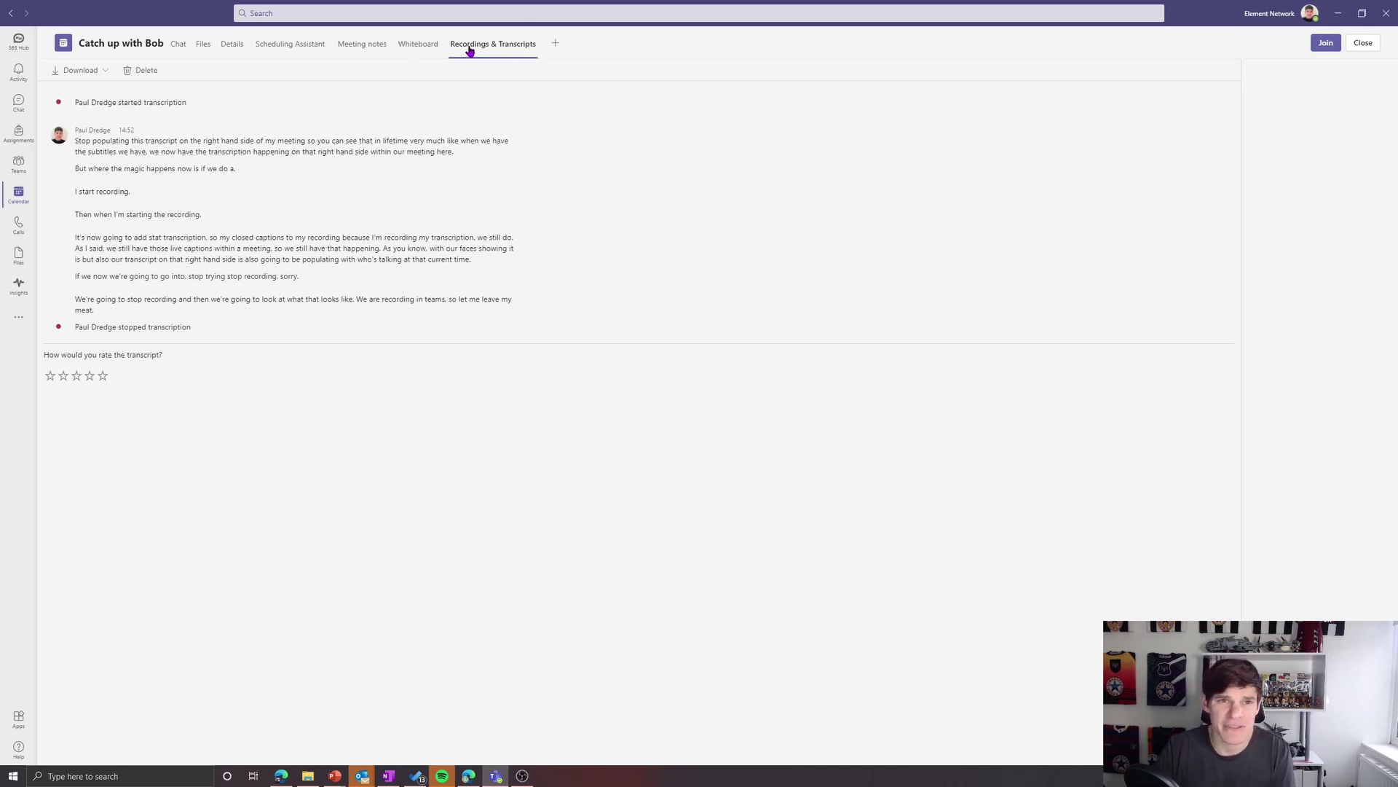
click(175, 41)
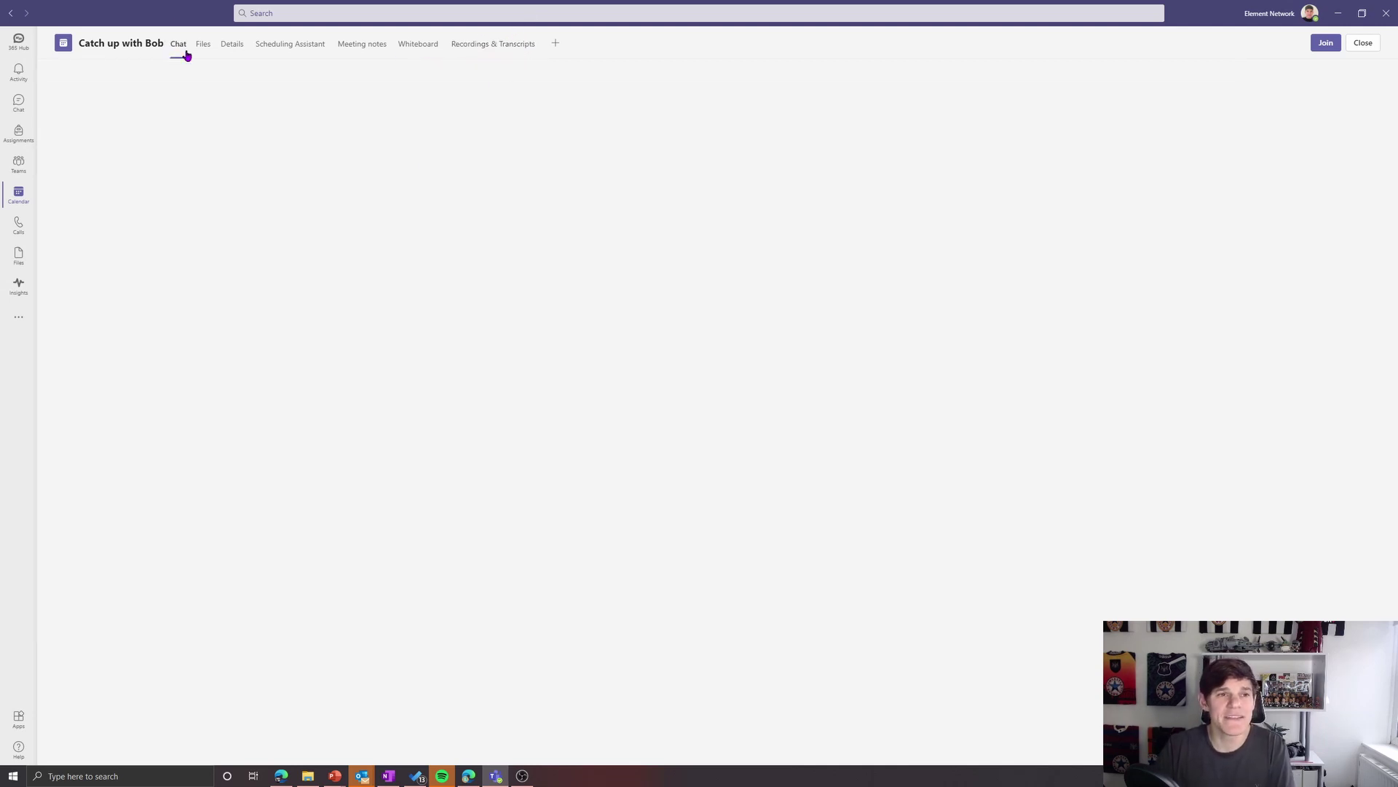